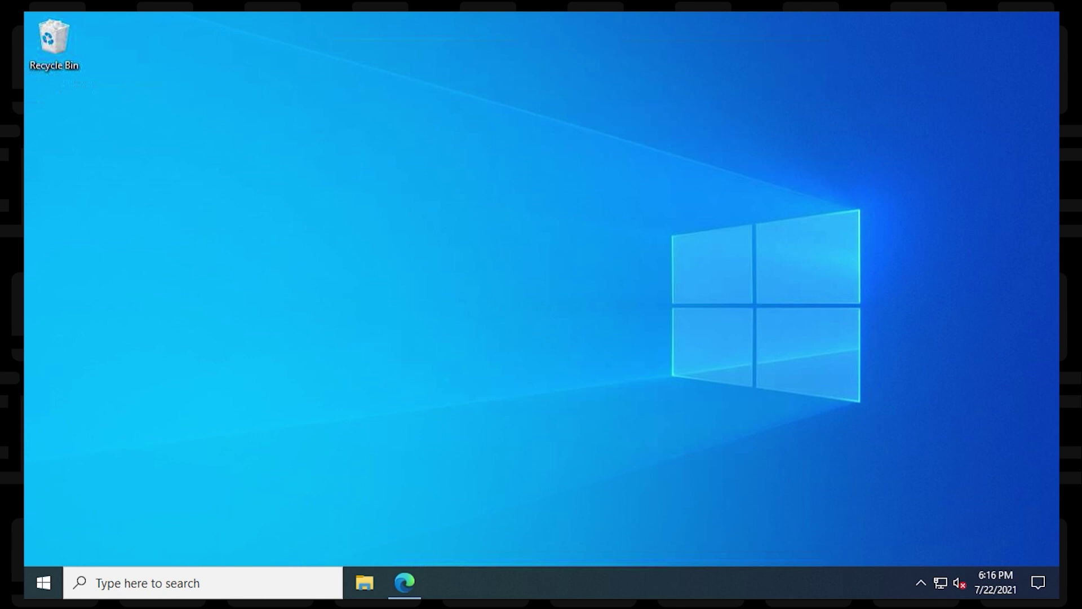
- Create a new desktop folder named MINER and drag it just beneath the Recycle Bin
right_click(79, 154)
mouse_move(167, 323)
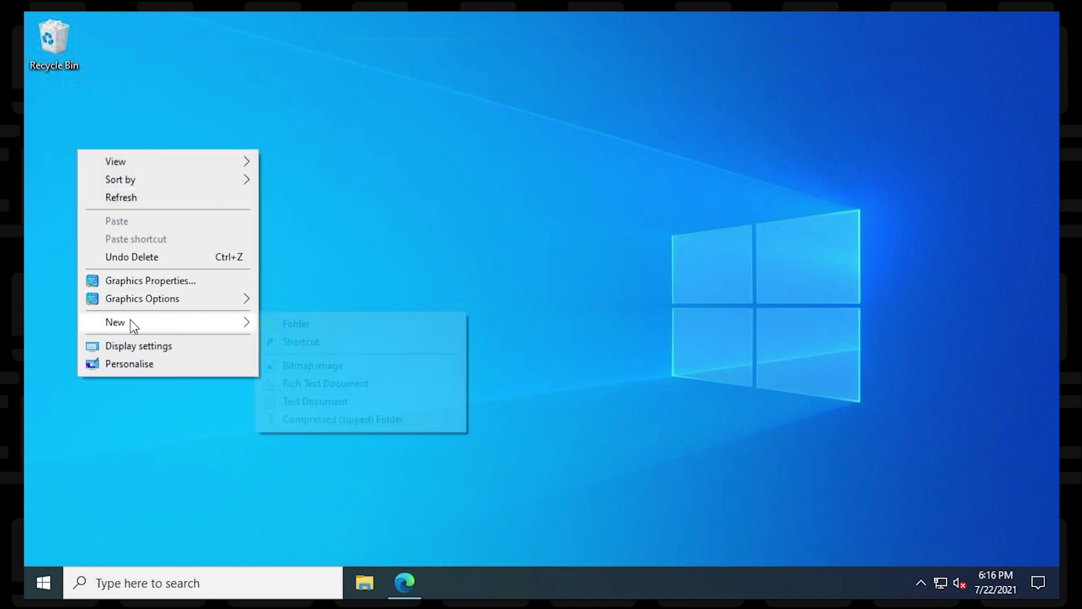
left_click(268, 316)
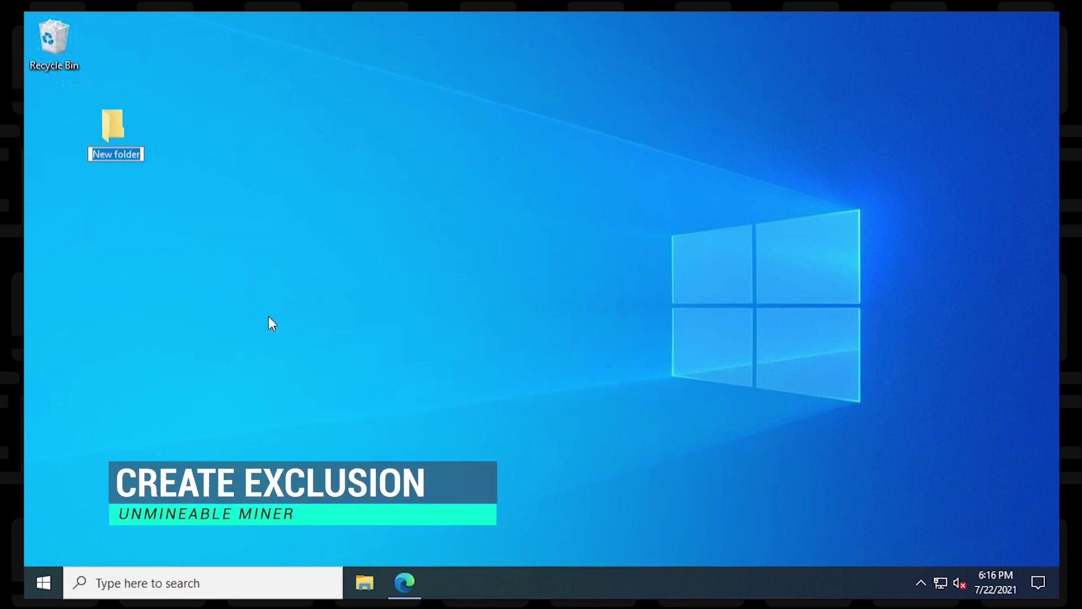
type("MINER")
key("Return")
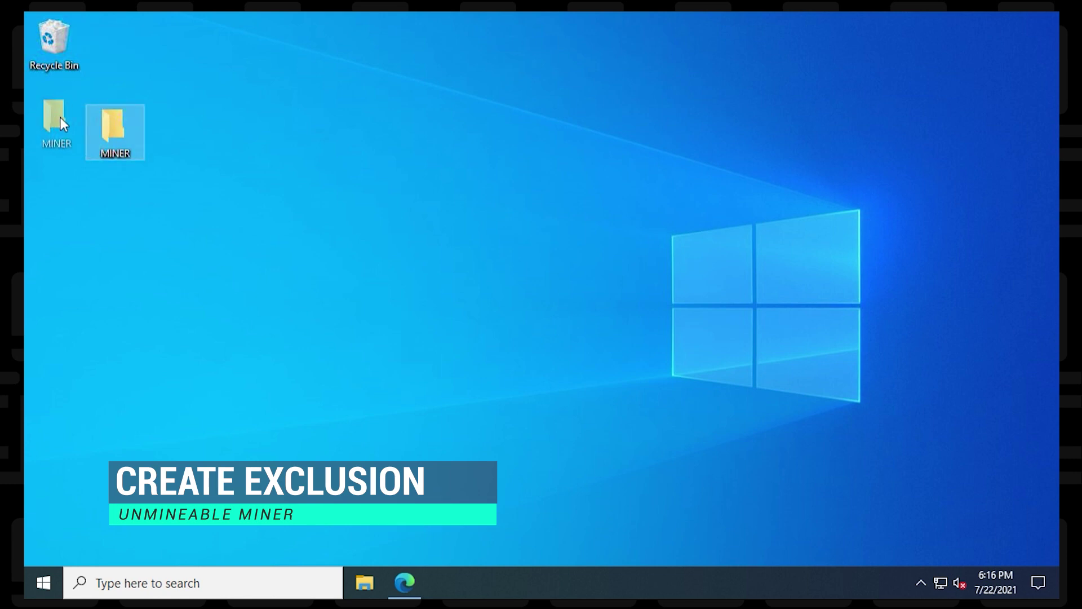
left_click_drag(120, 127, 60, 117)
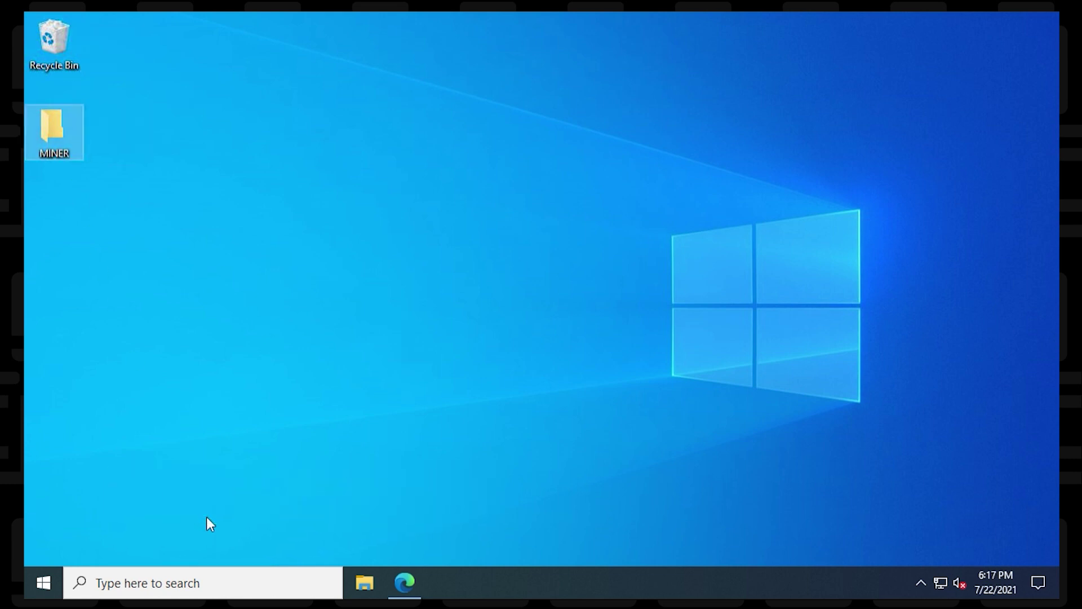
left_click(922, 584)
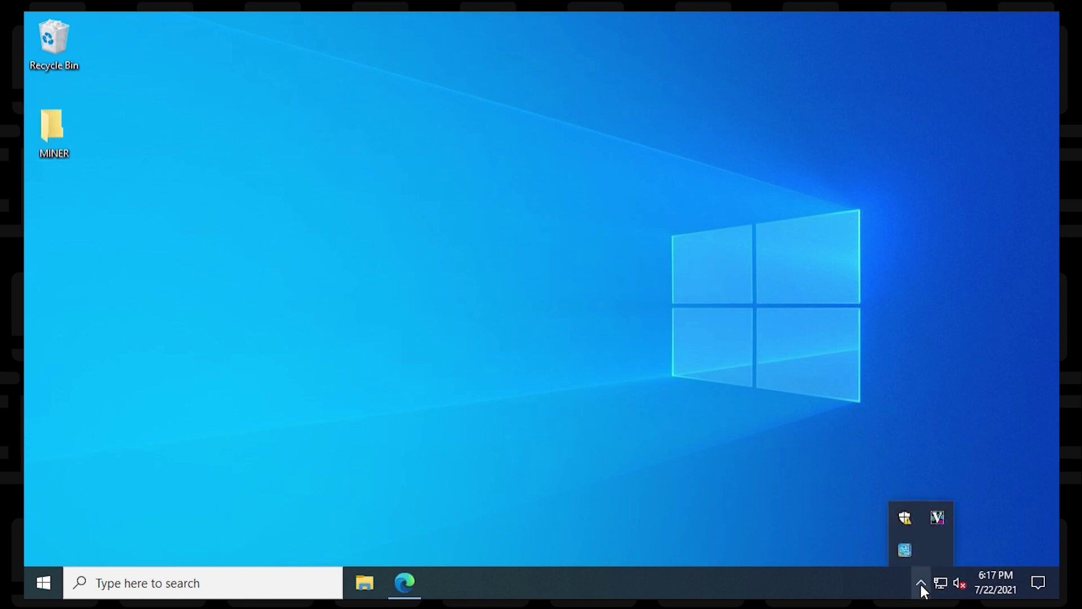
- Open the Windows Security Virus & threat protection settings and reach the exclusions page
left_click(909, 527)
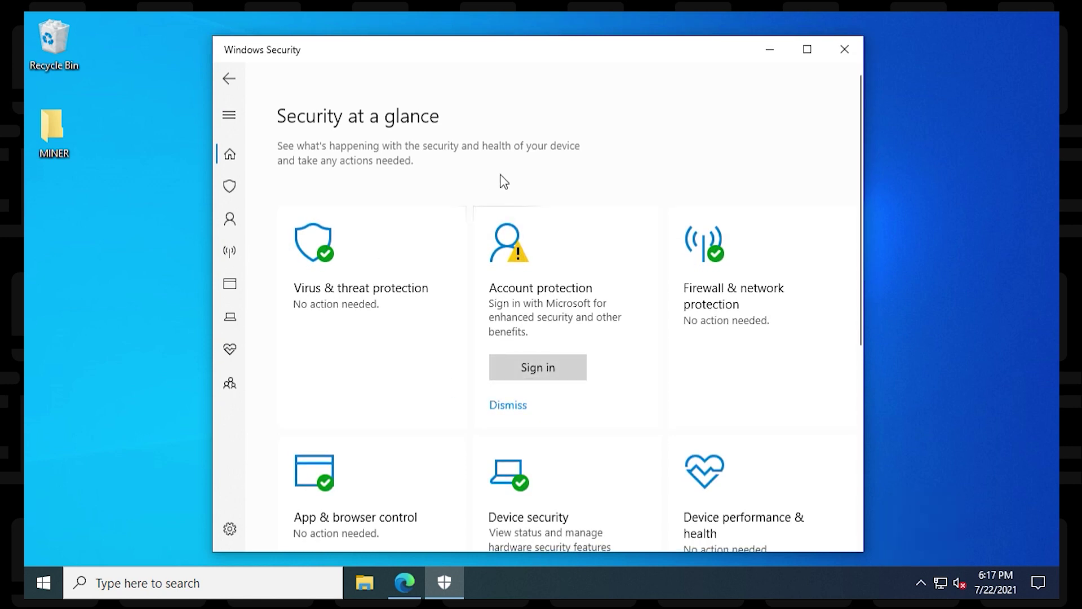
left_click(407, 333)
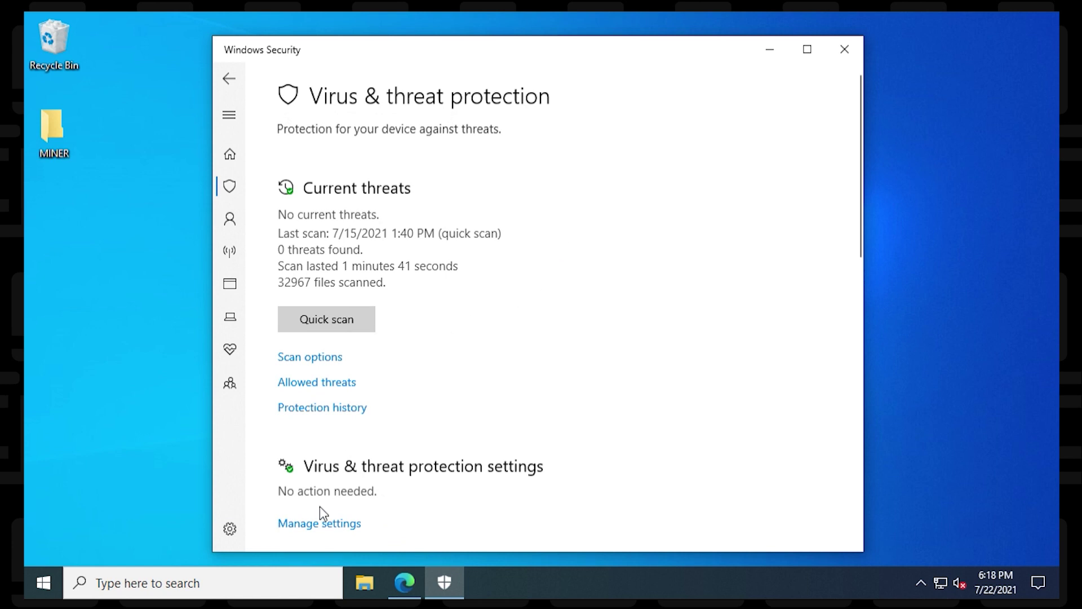
left_click(320, 524)
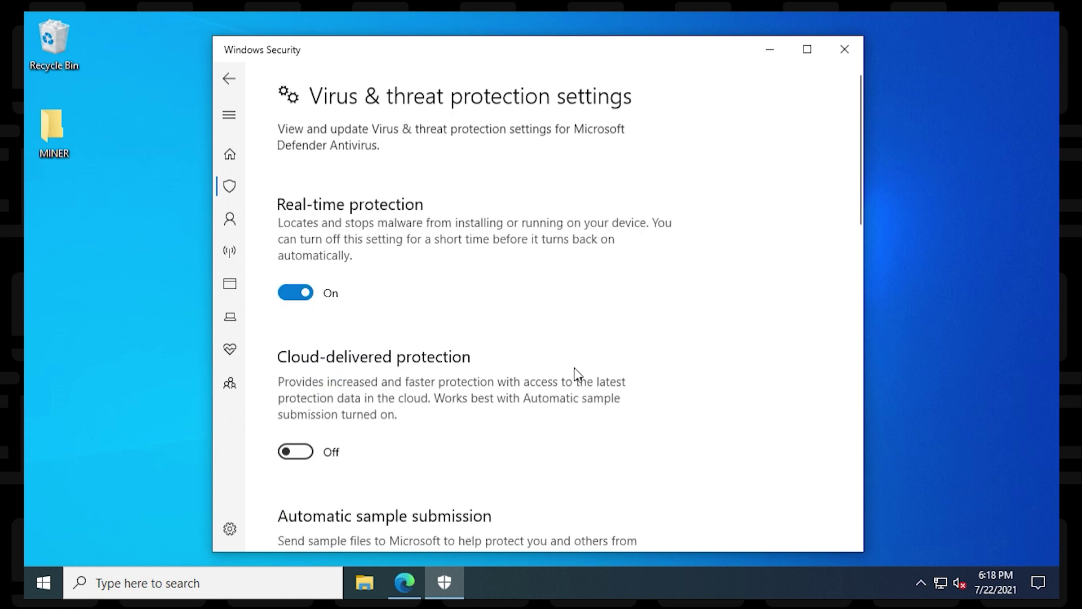
scroll(578, 373, "down", 2)
scroll(578, 373, "down", 3)
scroll(578, 374, "down", 2)
scroll(578, 373, "down", 4)
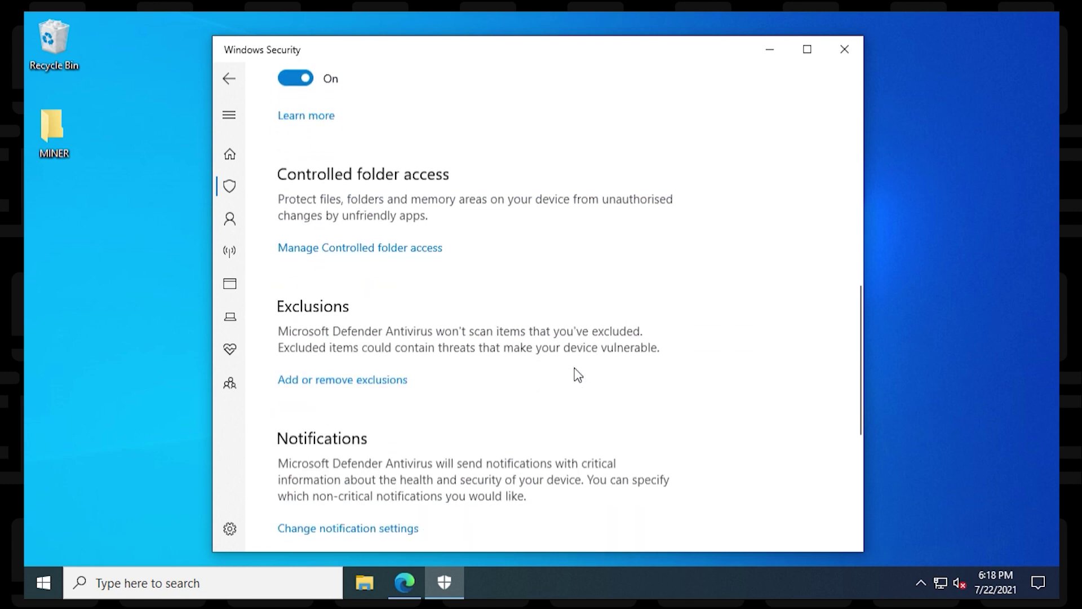
scroll(578, 373, "down", 1)
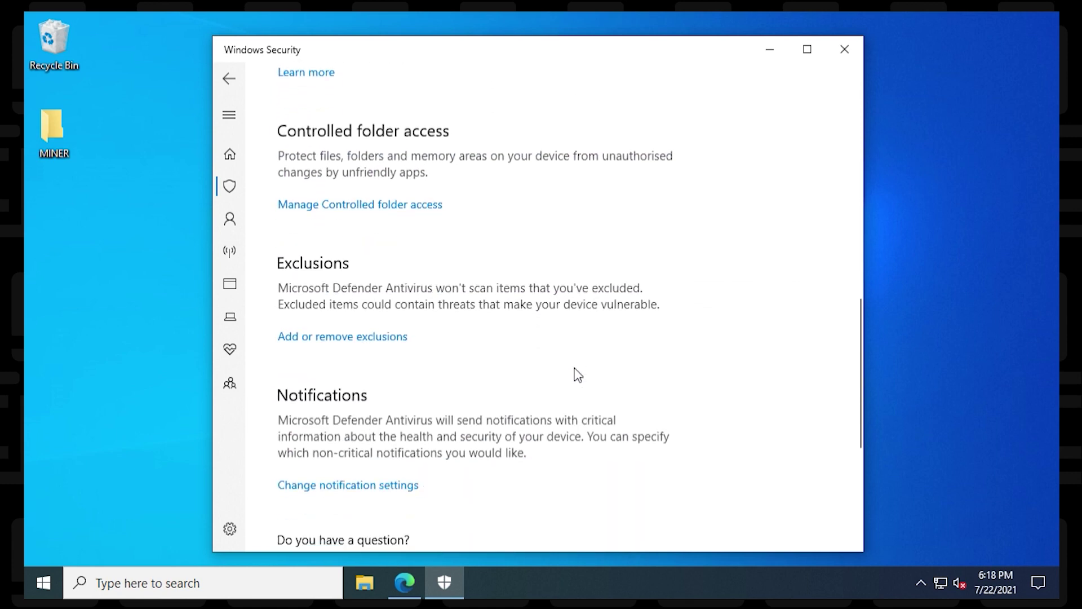
left_click(335, 339)
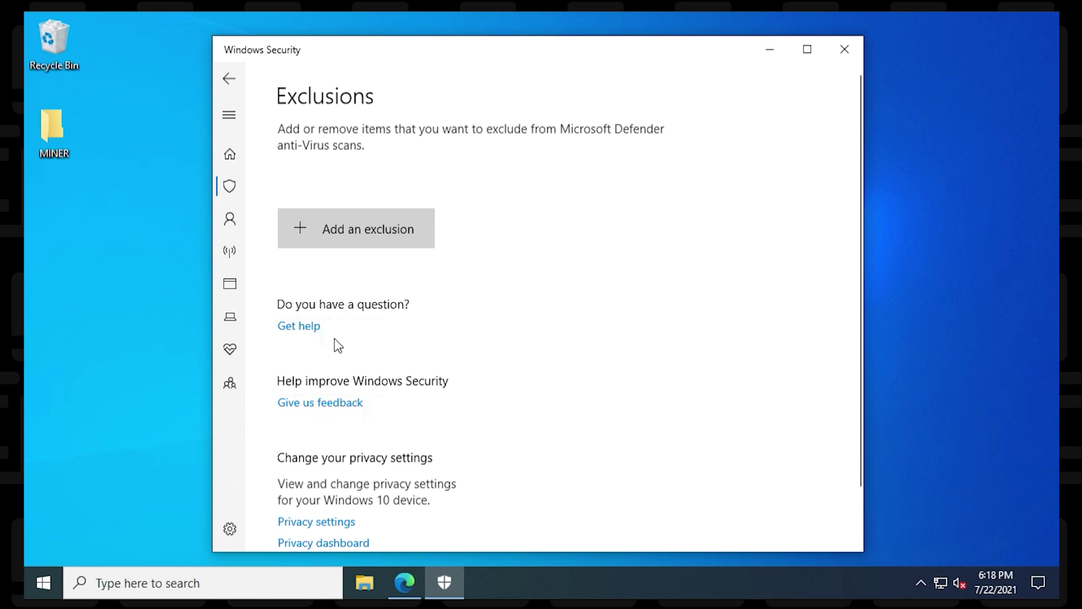
- Add the desktop MINER folder as a Defender folder exclusion, approve UAC, and close Windows Security
left_click(343, 231)
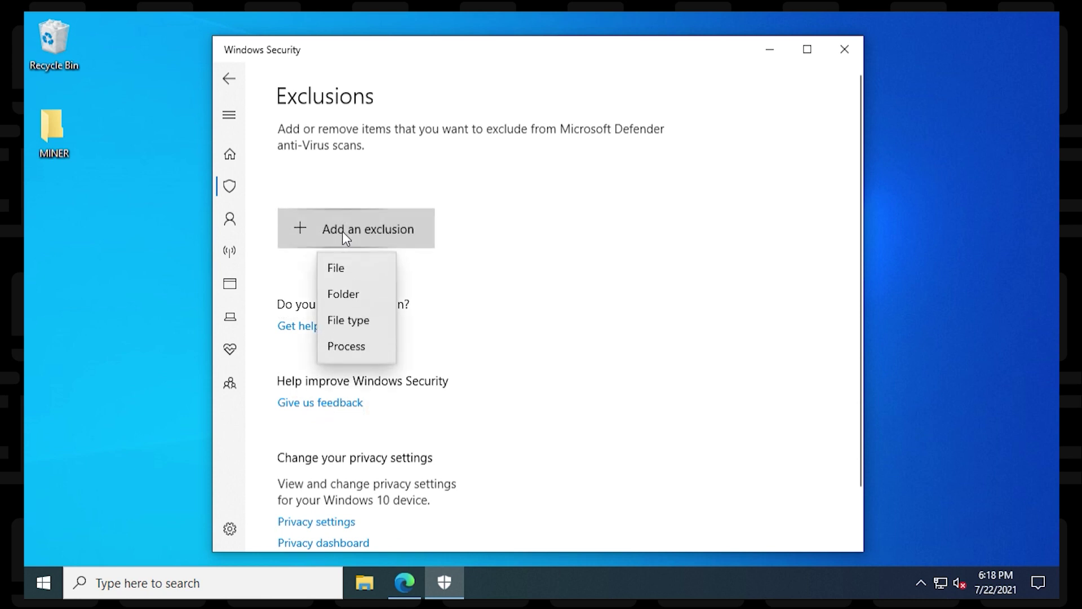
left_click(333, 293)
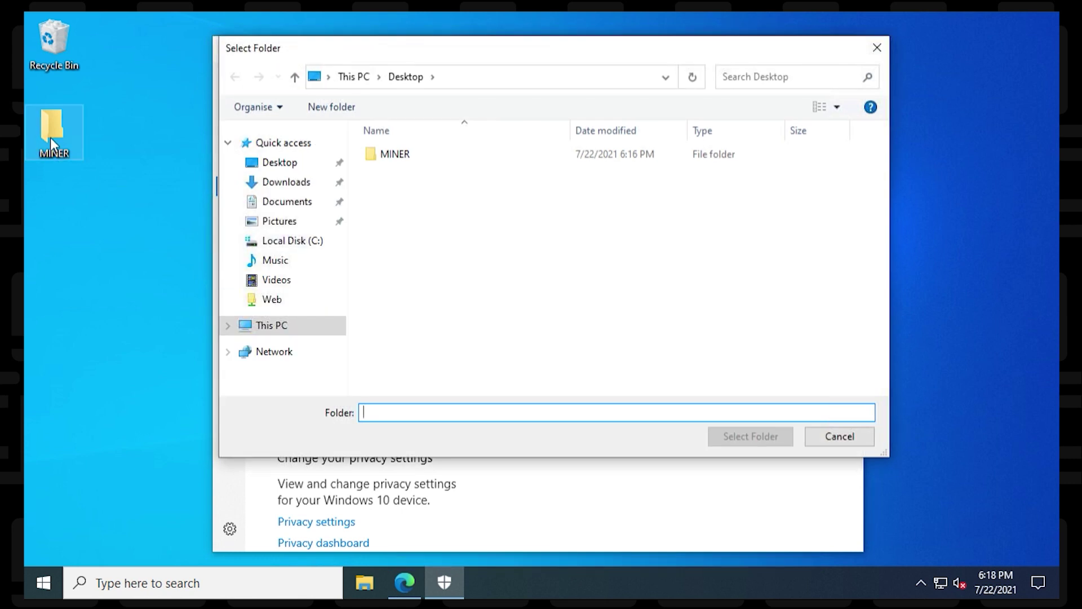
double_click(394, 154)
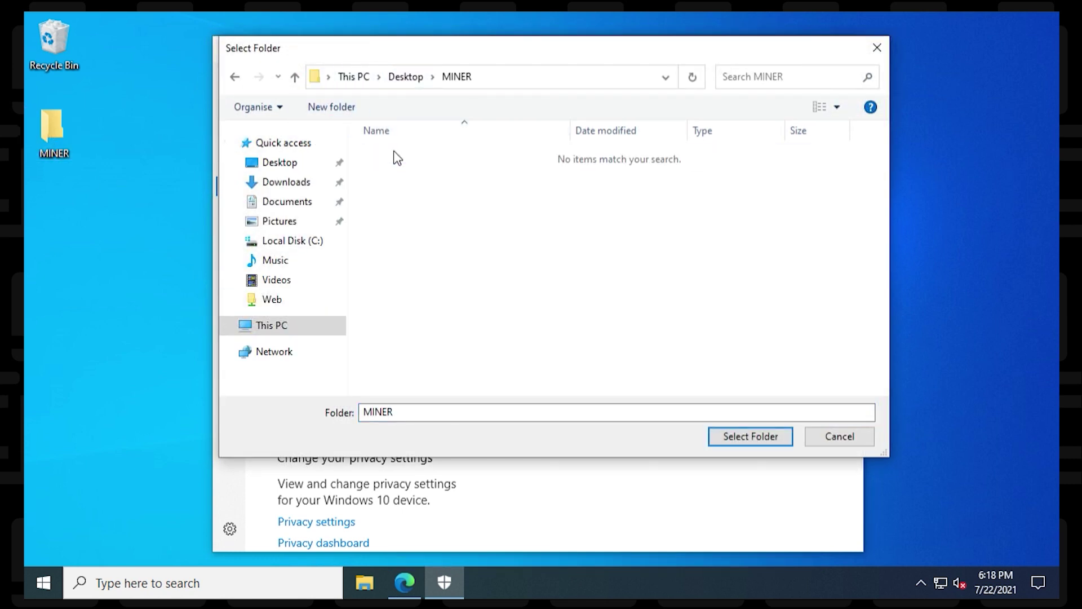
left_click(743, 441)
left_click(453, 393)
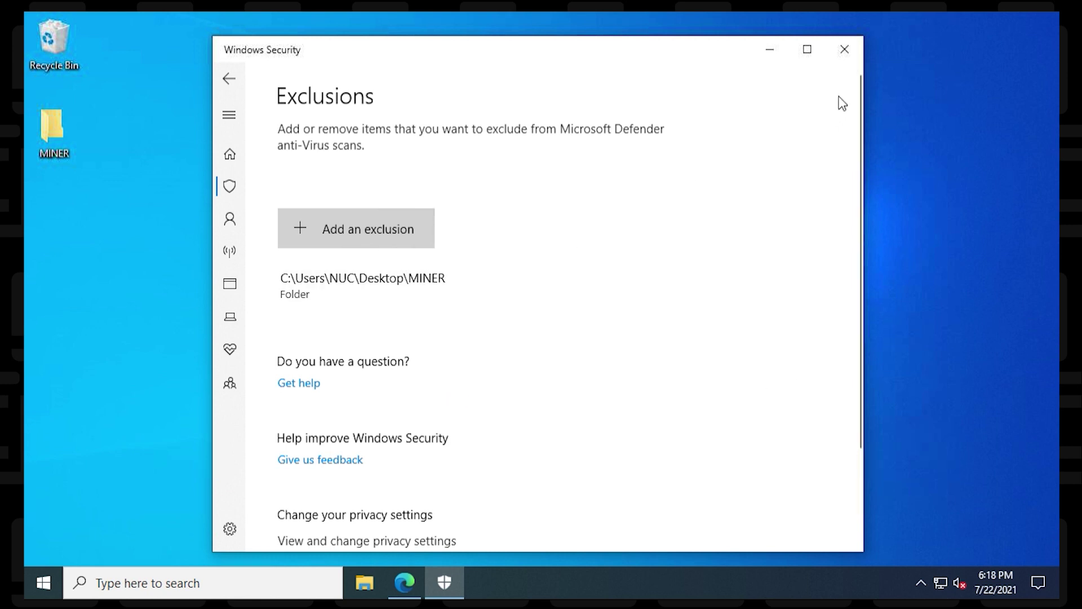
left_click(846, 51)
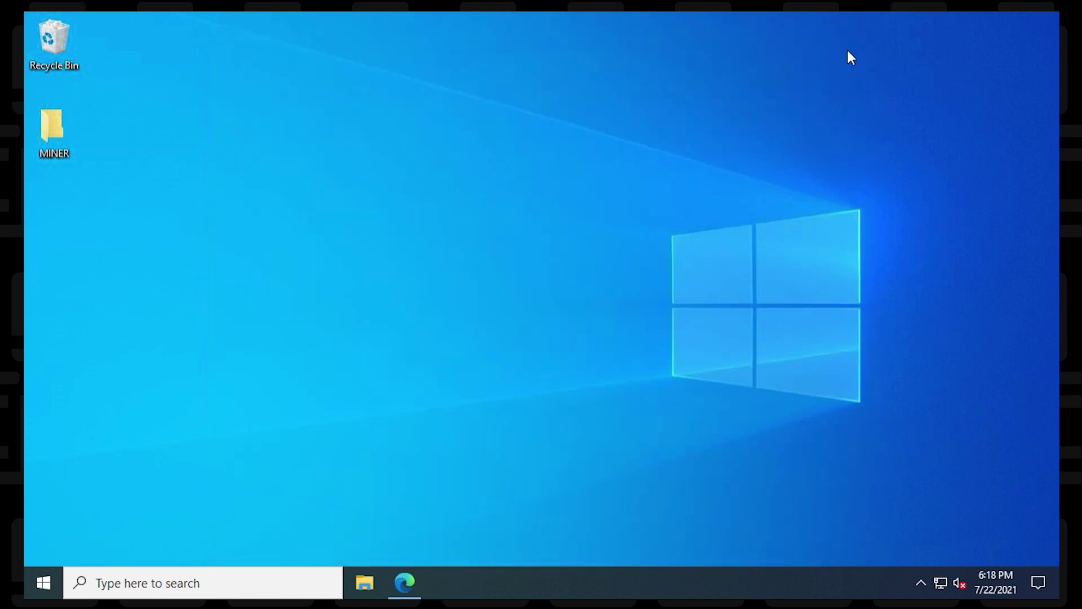
- Search Google for 'unmineable' in Edge, open the unMineable site, and maximize the window
left_click(404, 584)
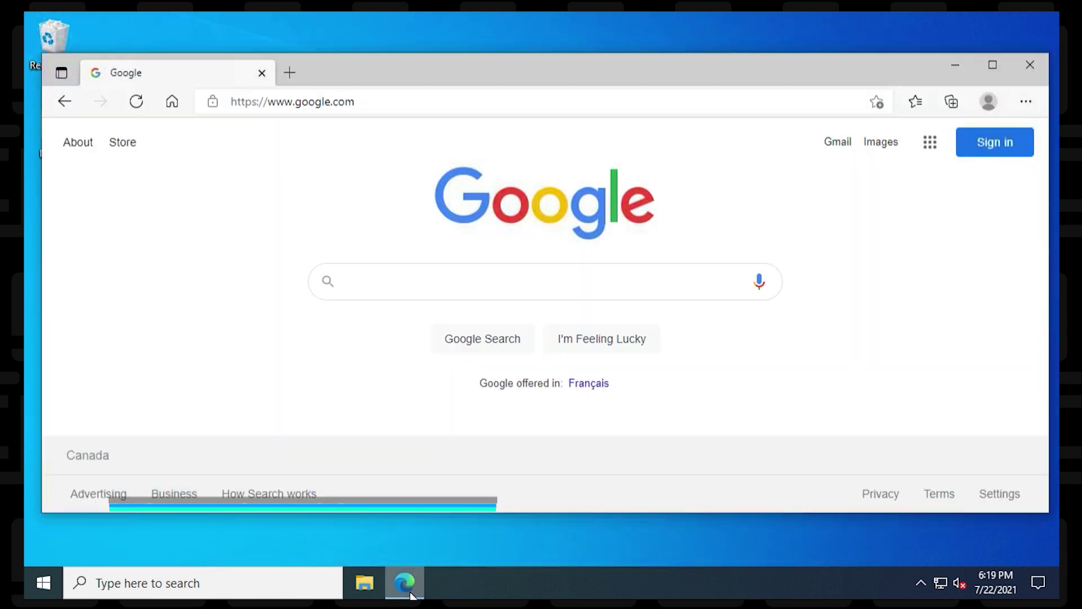
left_click(561, 299)
type("u")
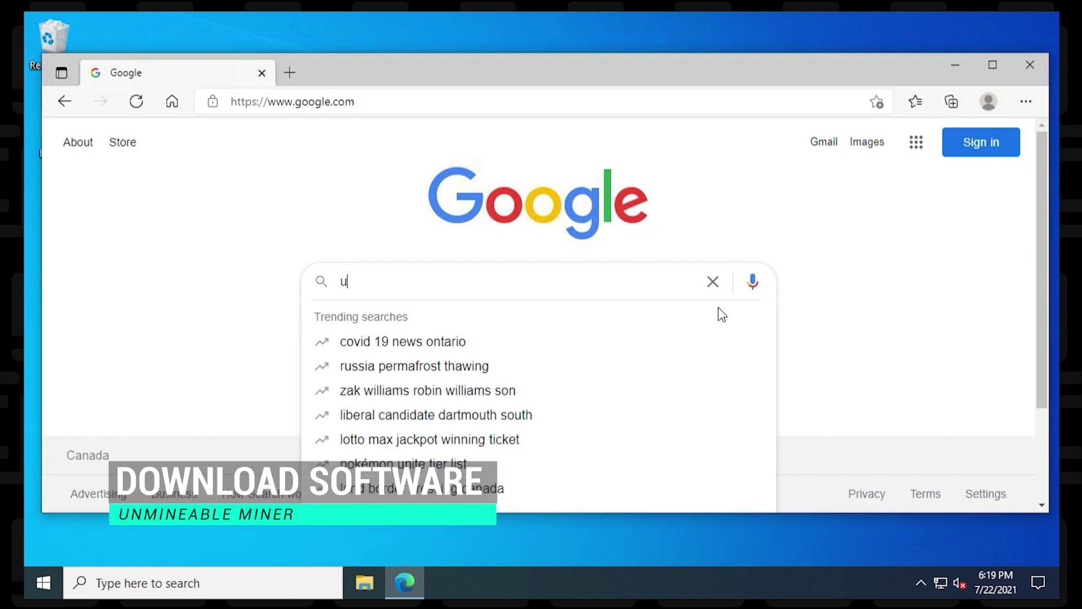
type("nineable")
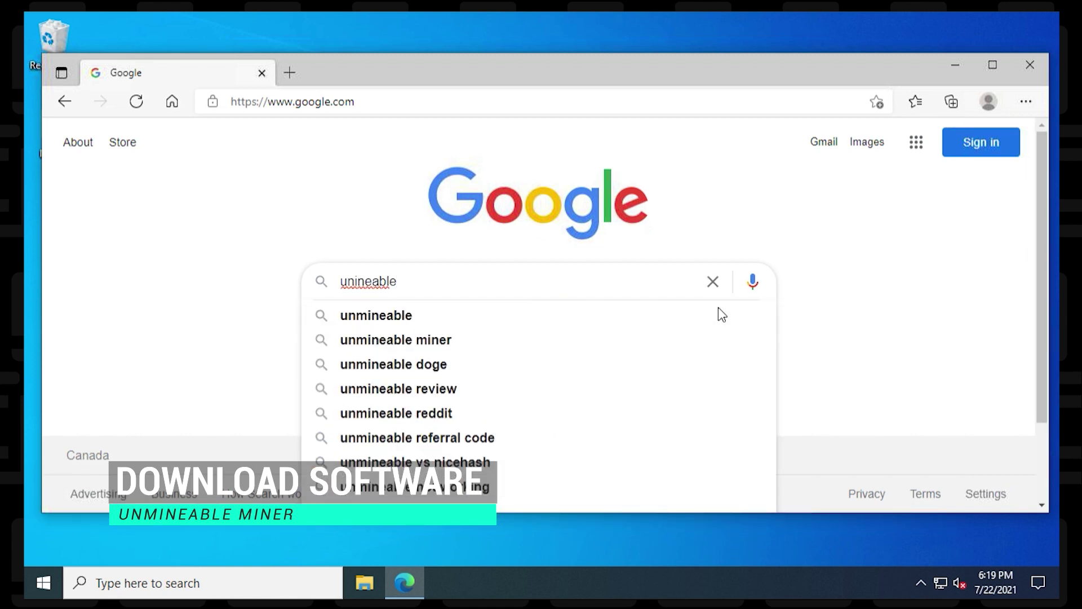
left_click(697, 321)
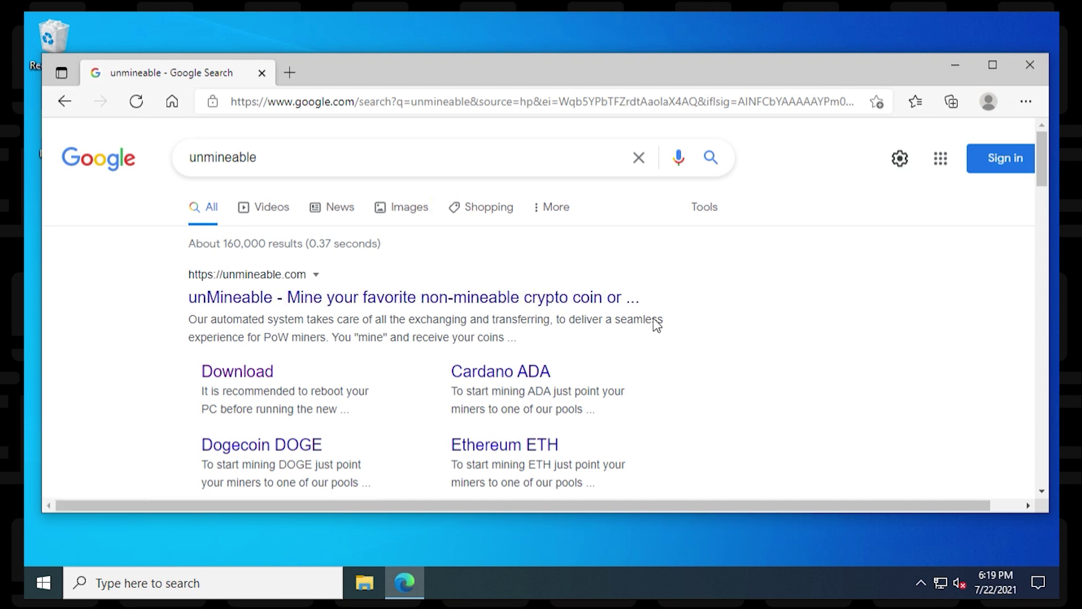
left_click(503, 296)
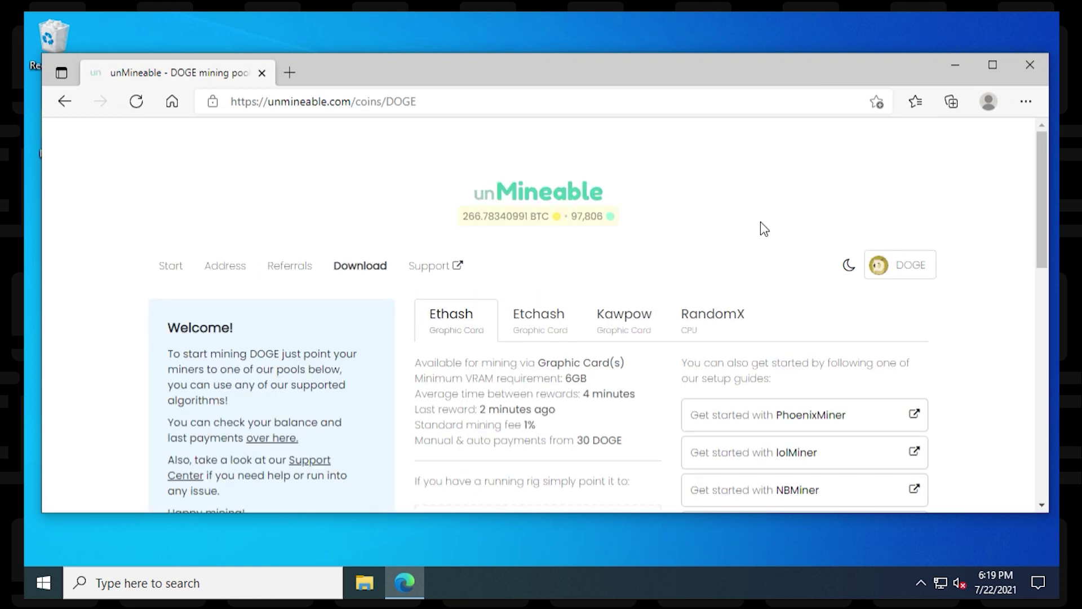
left_click(993, 65)
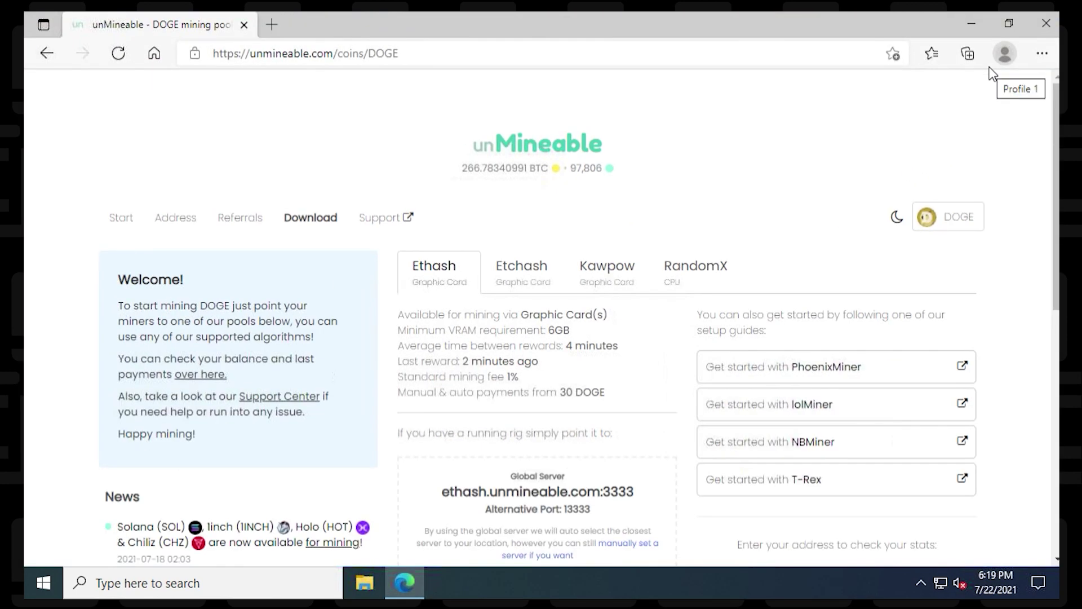
- Save the v1.1.0-beta-mfi Win 64bits miner zip (miner files included) into the desktop MINER folder
left_click(309, 221)
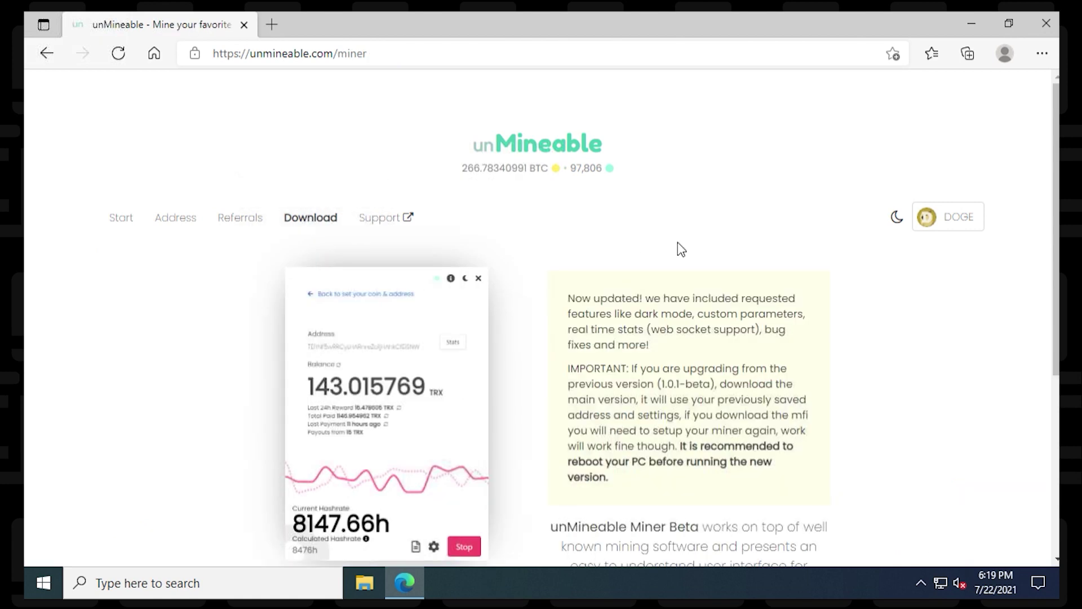
scroll(677, 246, "down", 4)
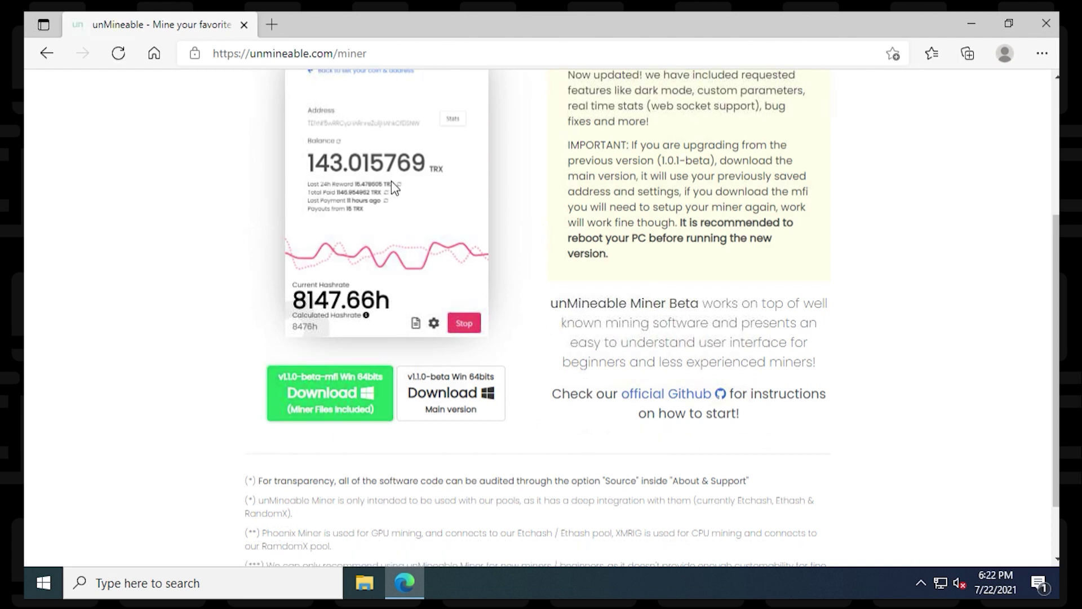
right_click(346, 390)
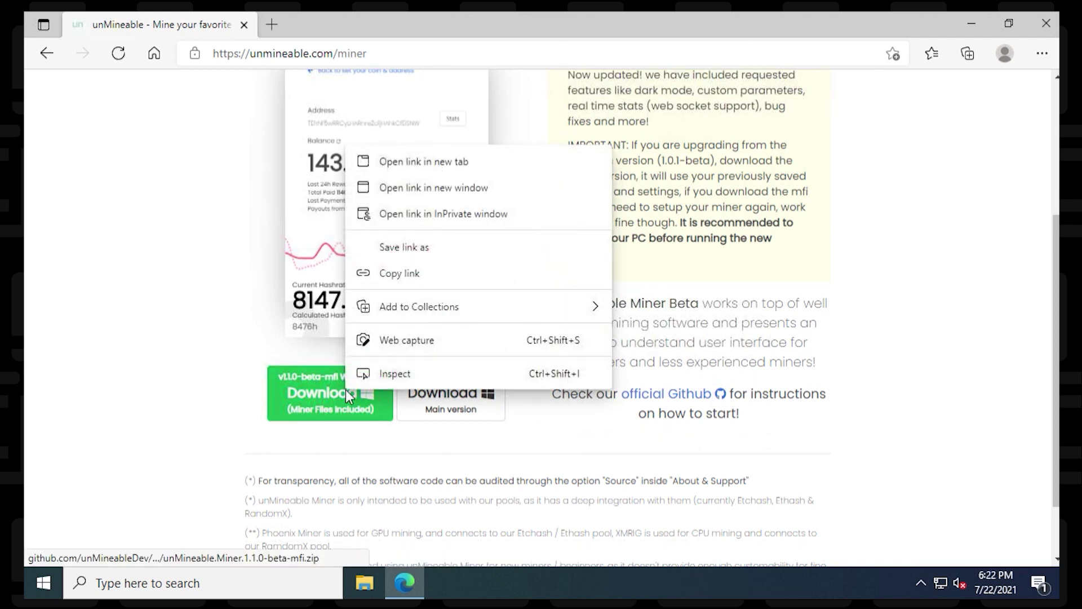
left_click(415, 249)
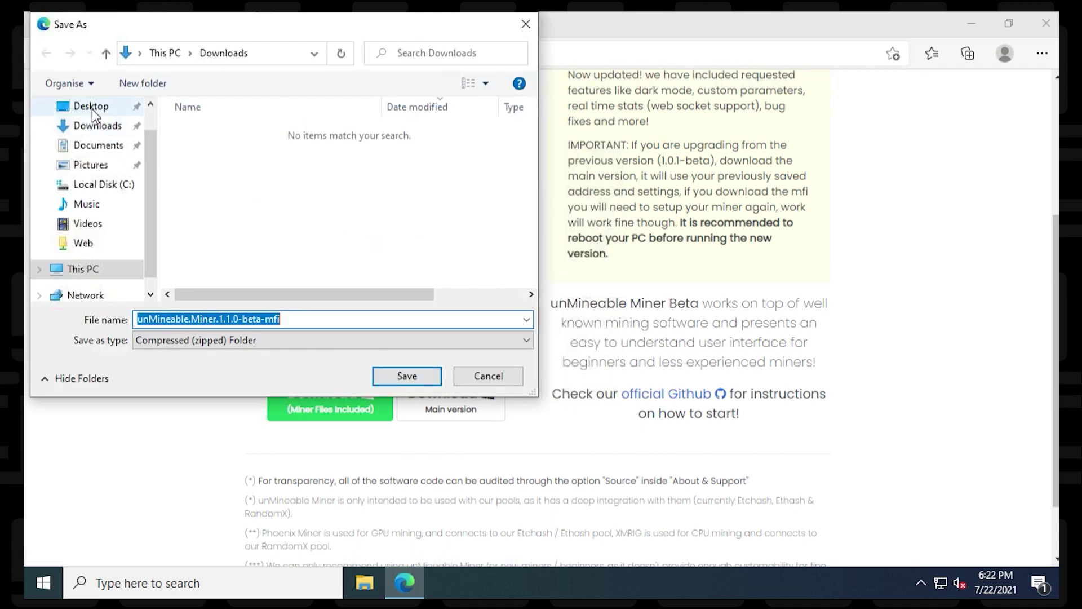
left_click(90, 107)
double_click(207, 131)
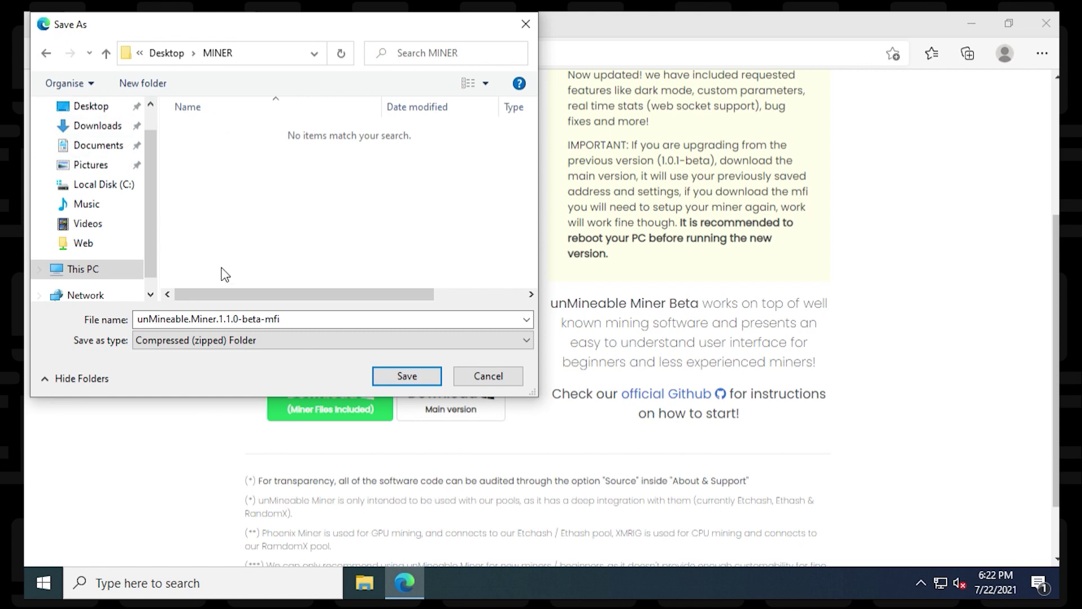
left_click(407, 376)
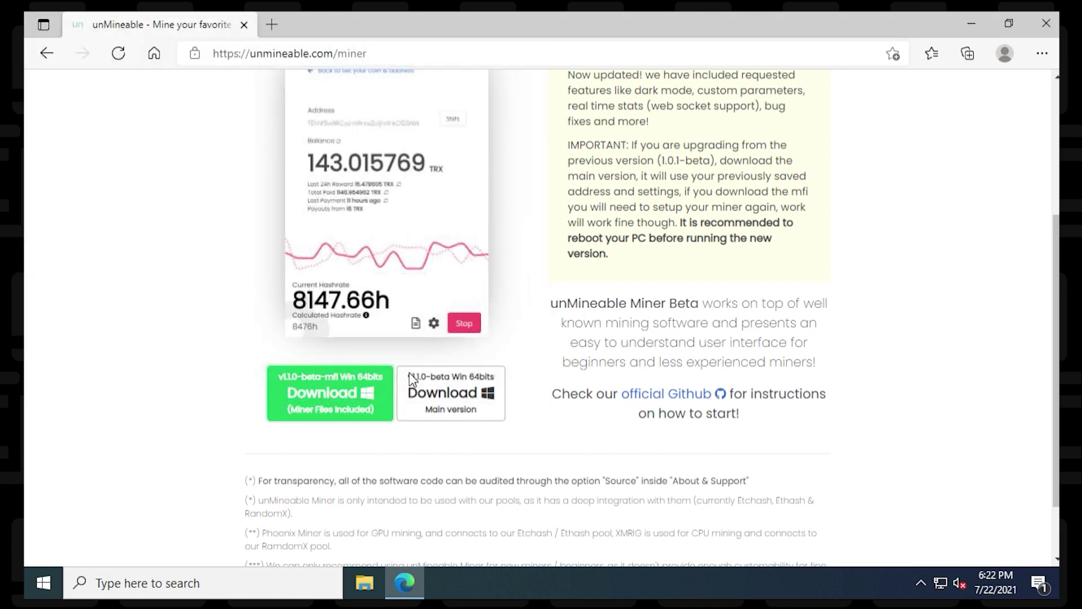
mouse_move(756, 117)
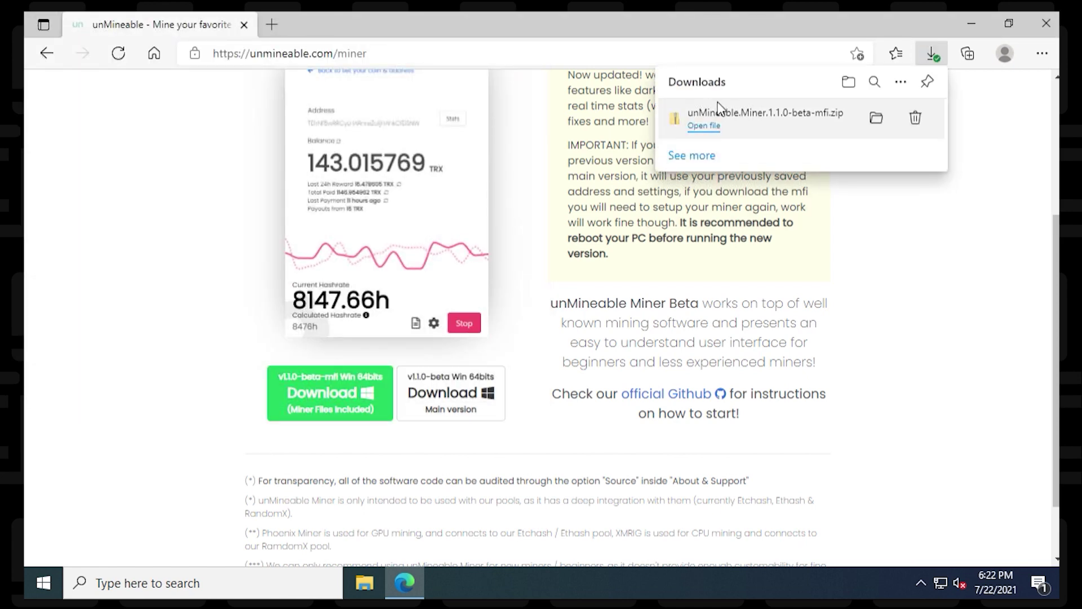
- Extract the unMineable Miner zip inside the MINER folder and select the extracted application
left_click(1050, 25)
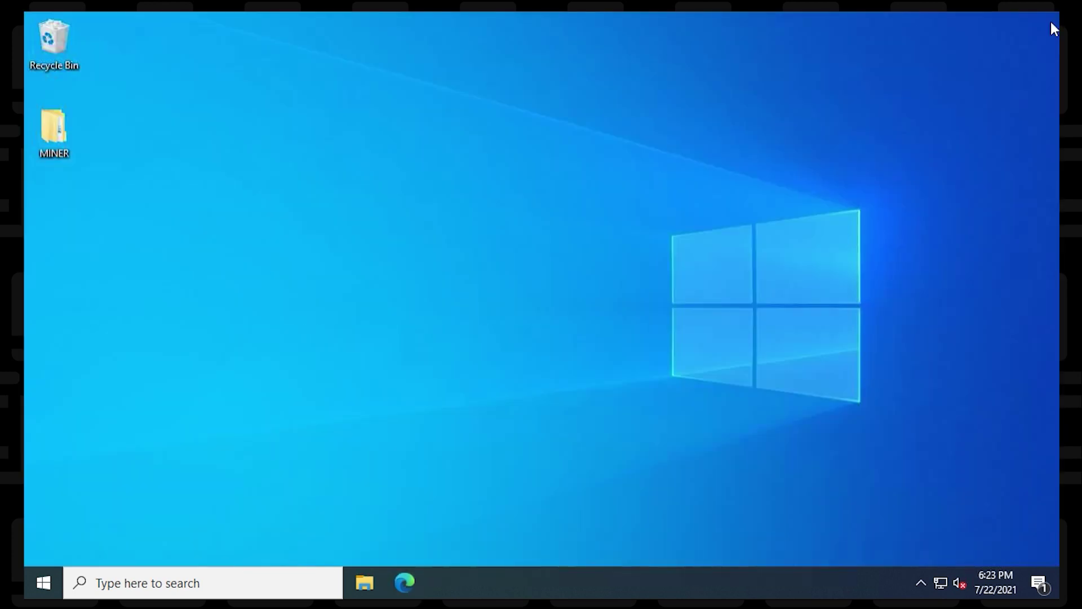
double_click(49, 135)
left_click(271, 148)
right_click(275, 147)
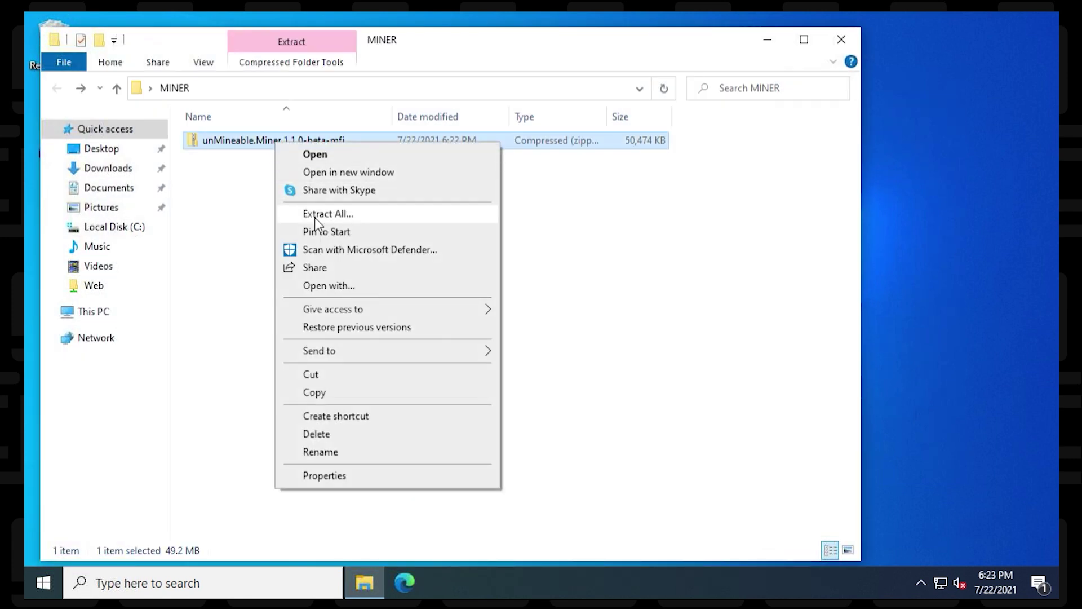
left_click(316, 214)
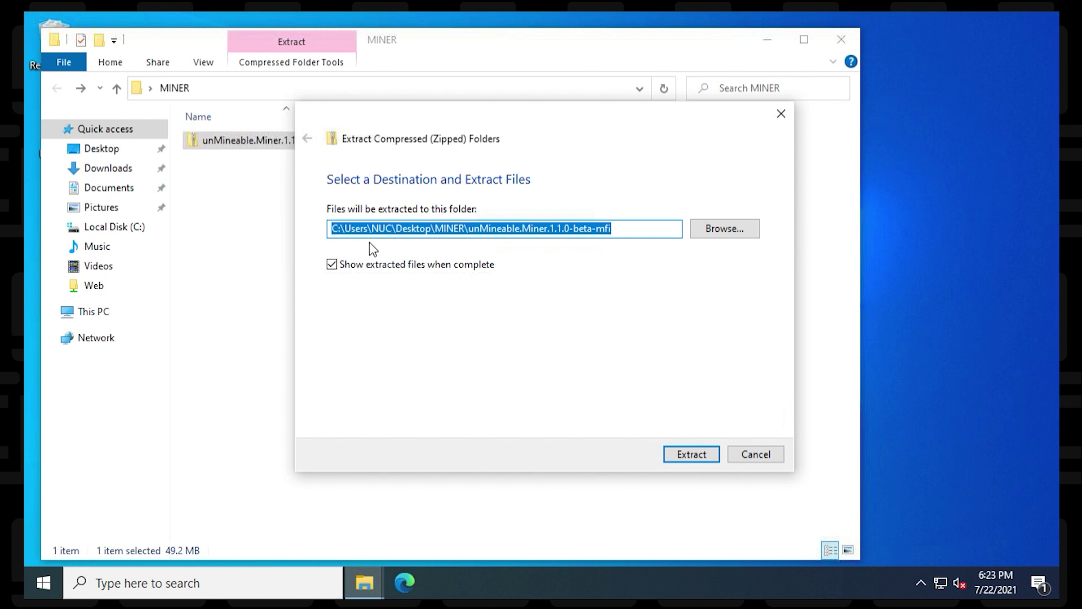
left_click(680, 458)
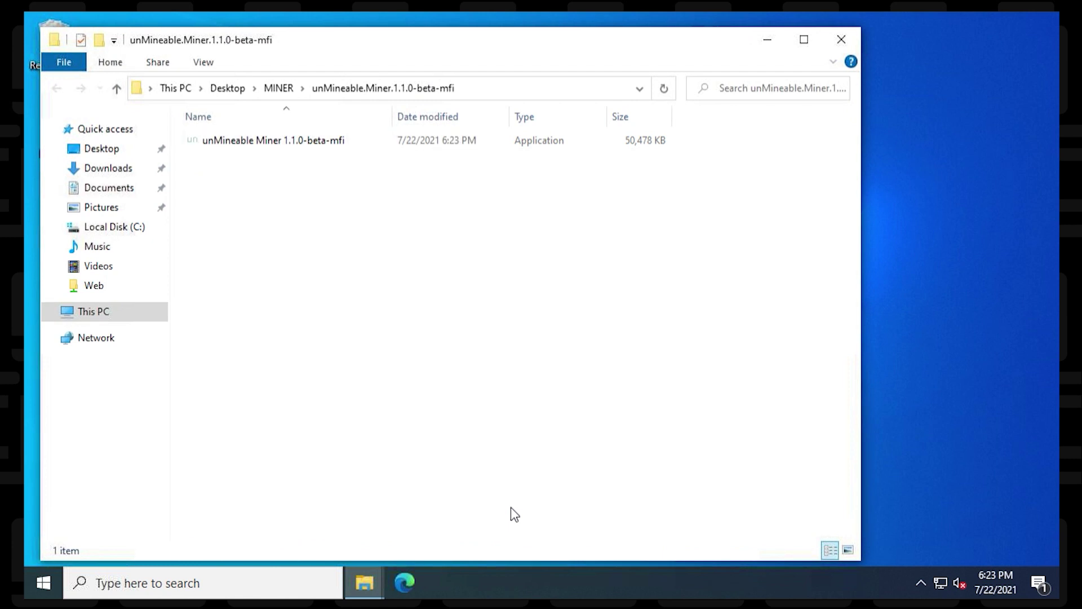
left_click(284, 146)
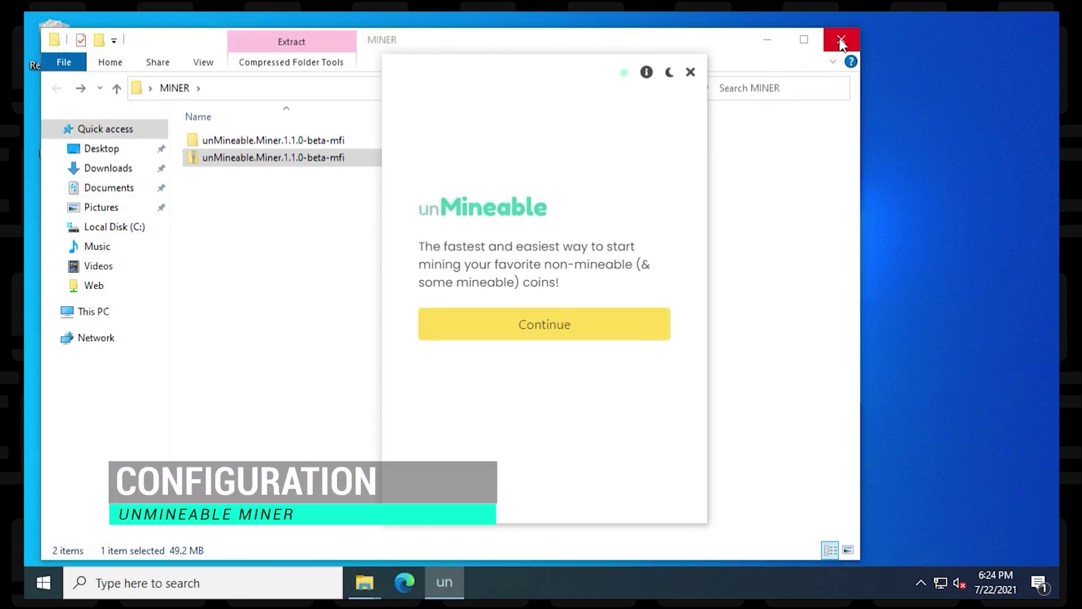
- Close File Explorer and continue past the unMineable Miner welcome screen
left_click(842, 38)
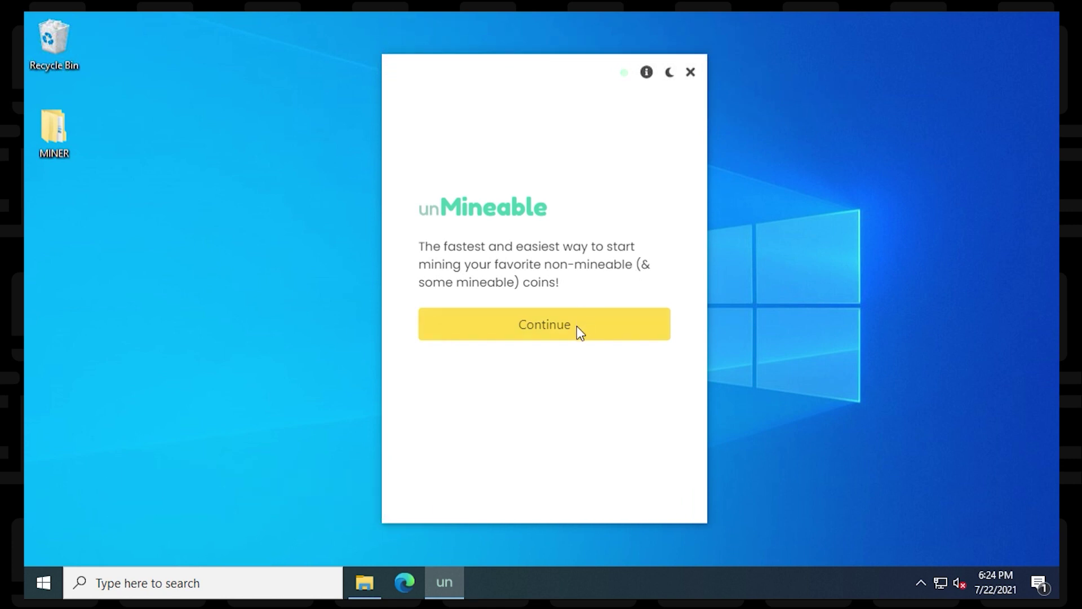
left_click(579, 332)
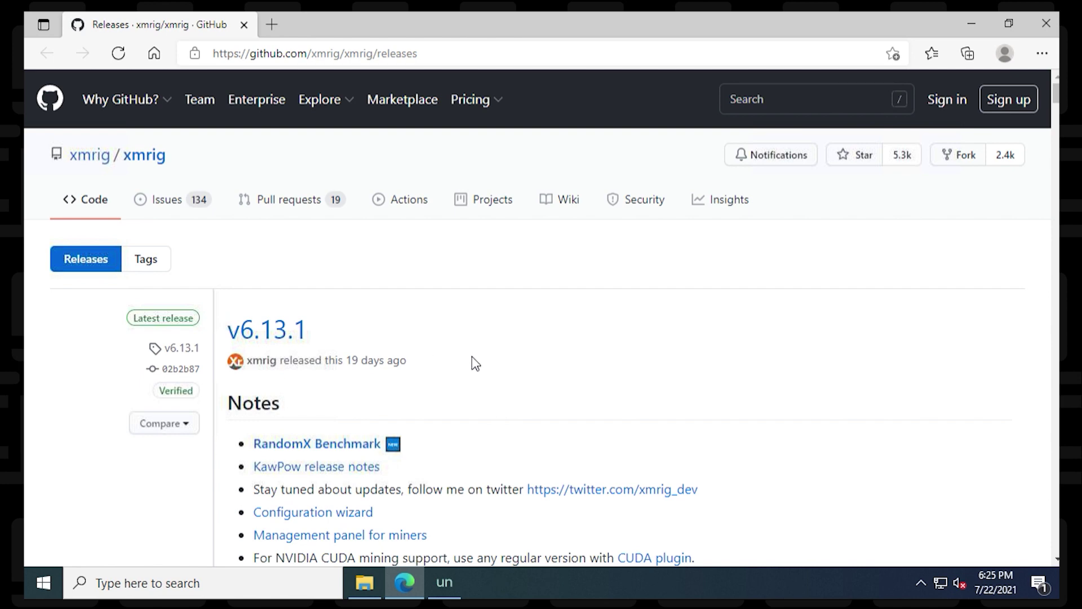
- Save xmrig-6.13.1-msvc-win64.zip from the GitHub release assets into MINER, then close Edge
scroll(475, 364, "down", 5)
scroll(475, 364, "down", 3)
scroll(475, 364, "down", 3)
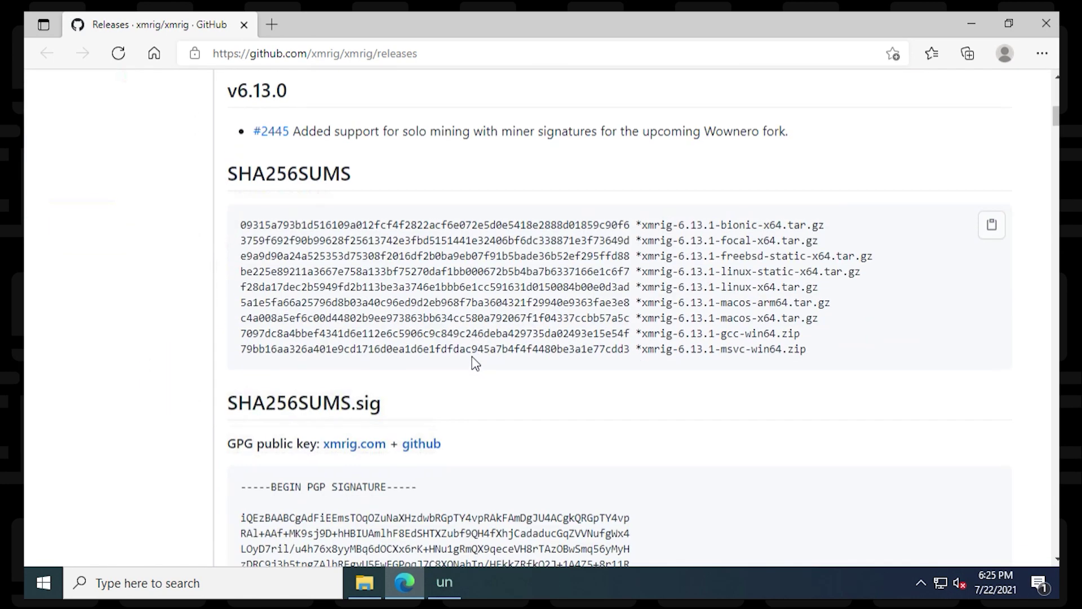
scroll(483, 376, "down", 5)
scroll(486, 381, "down", 3)
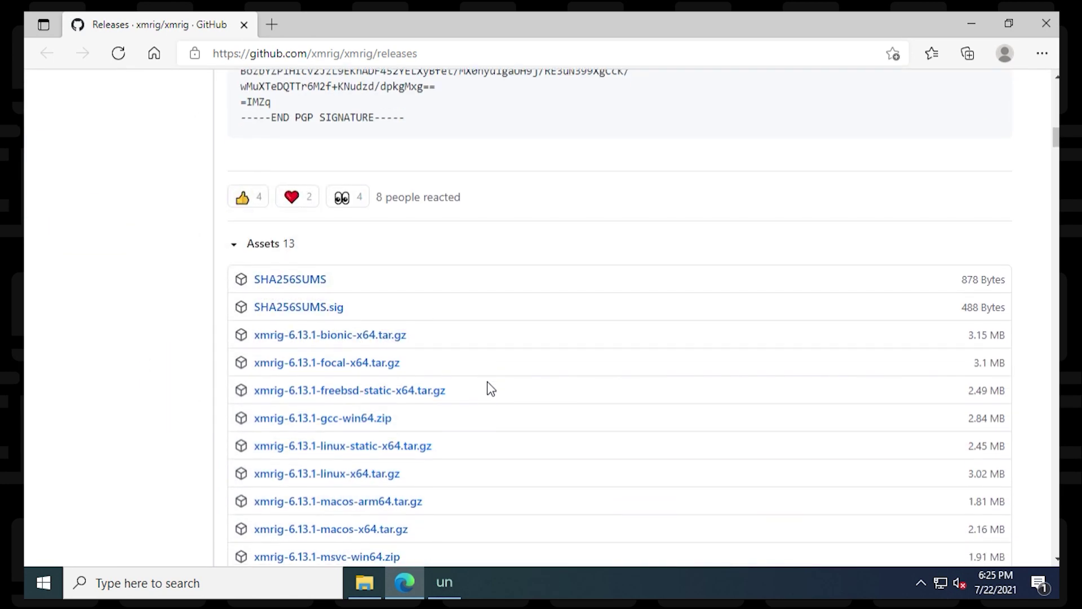
scroll(488, 383, "down", 2)
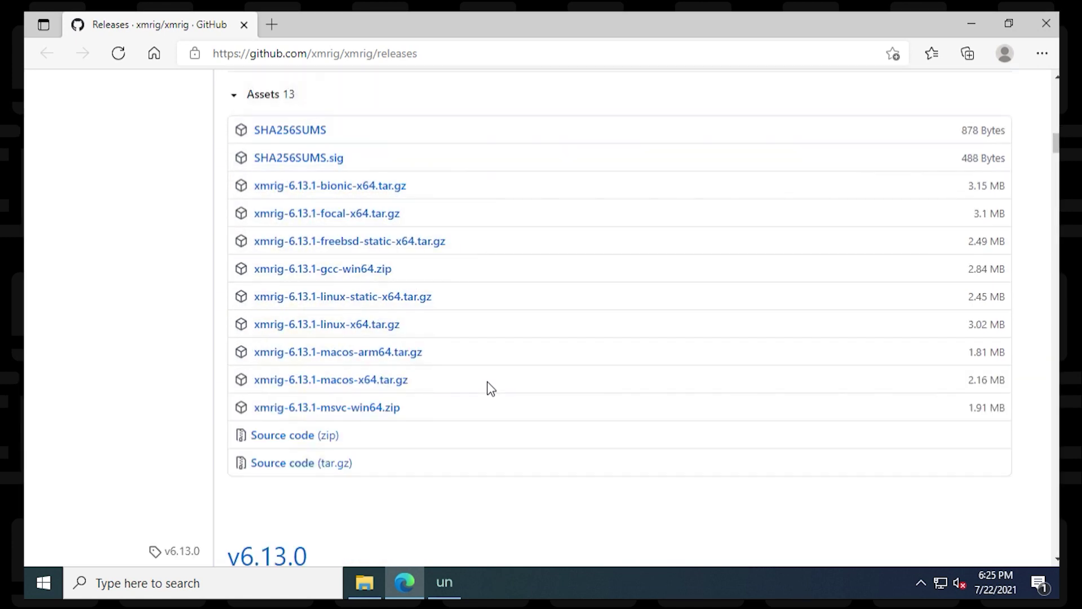
right_click(356, 410)
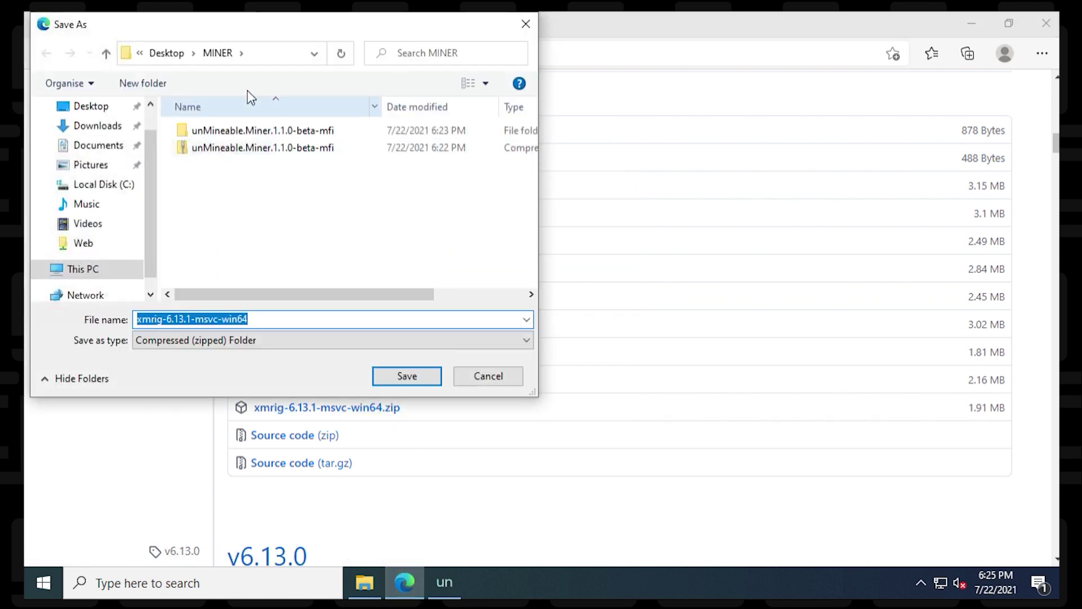
left_click(406, 377)
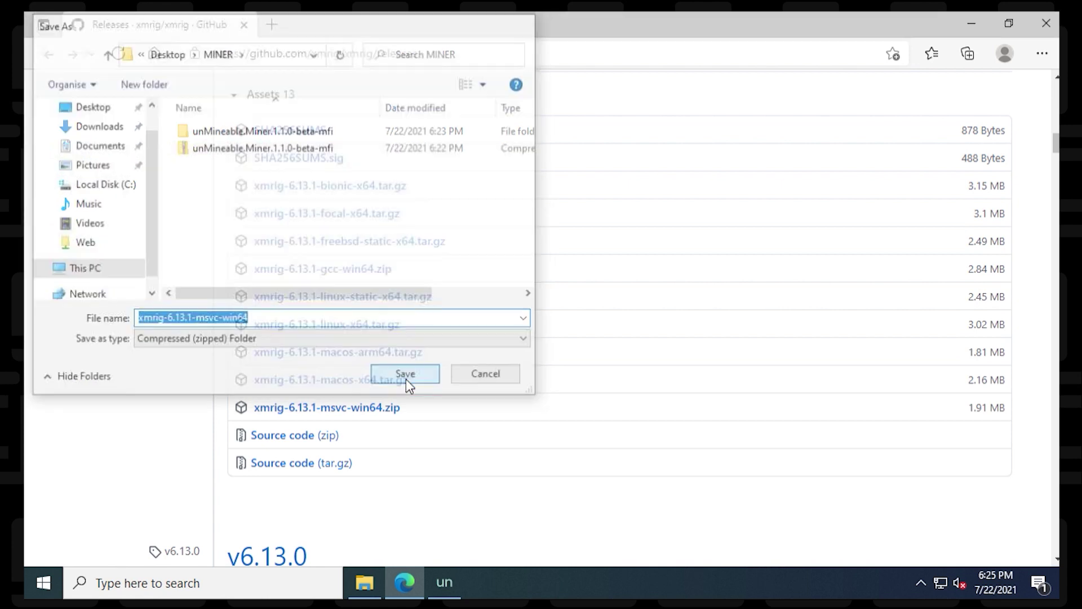
left_click(1047, 27)
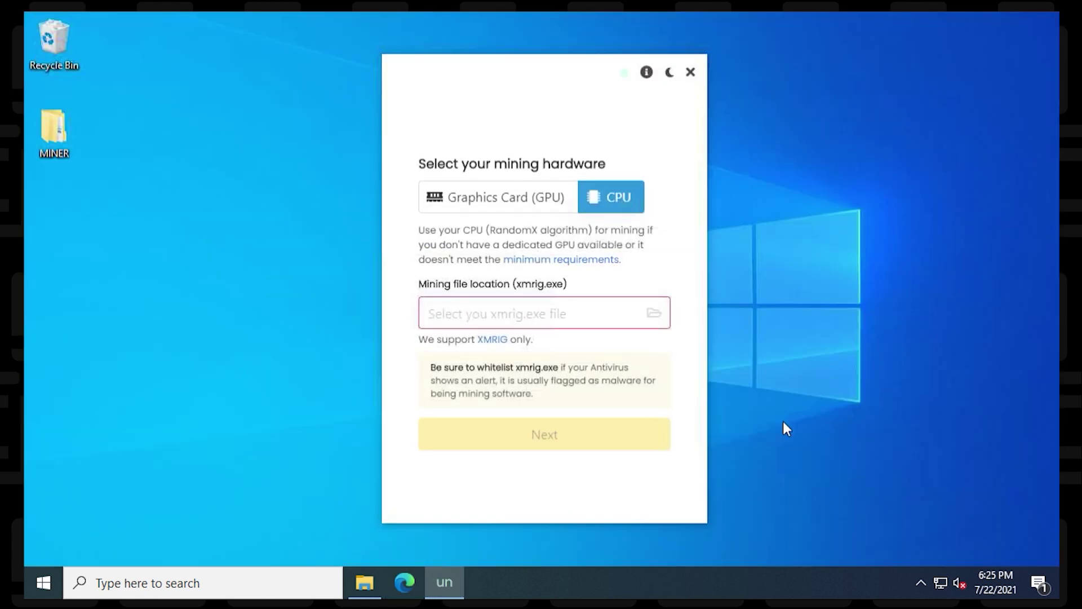
- Extract the xmrig zip in MINER, open its xmrig-6.13.1 subfolder, then close the window
double_click(73, 141)
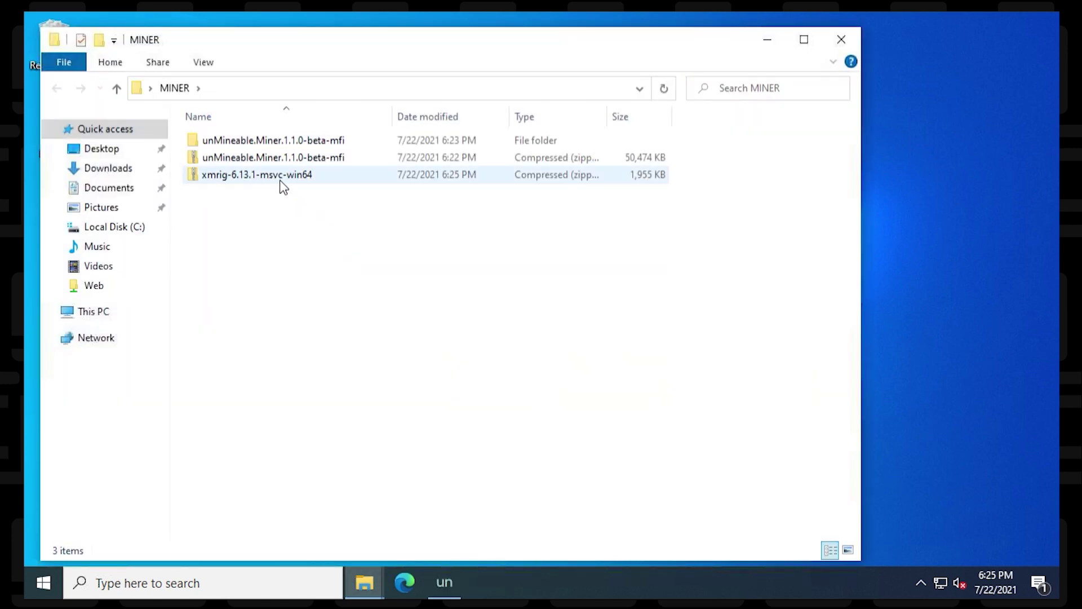
right_click(280, 180)
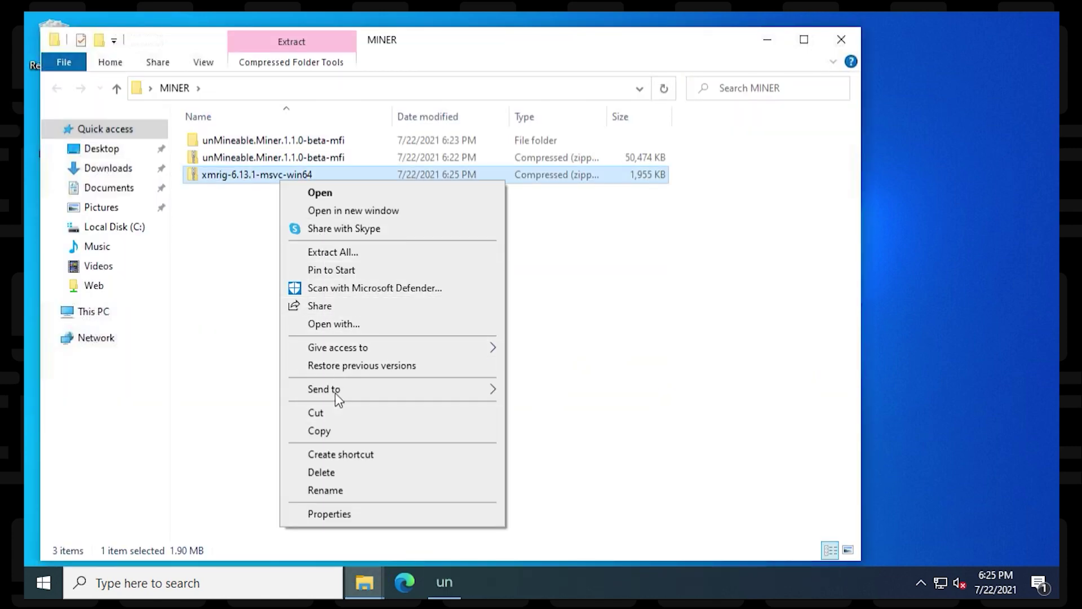
left_click(344, 256)
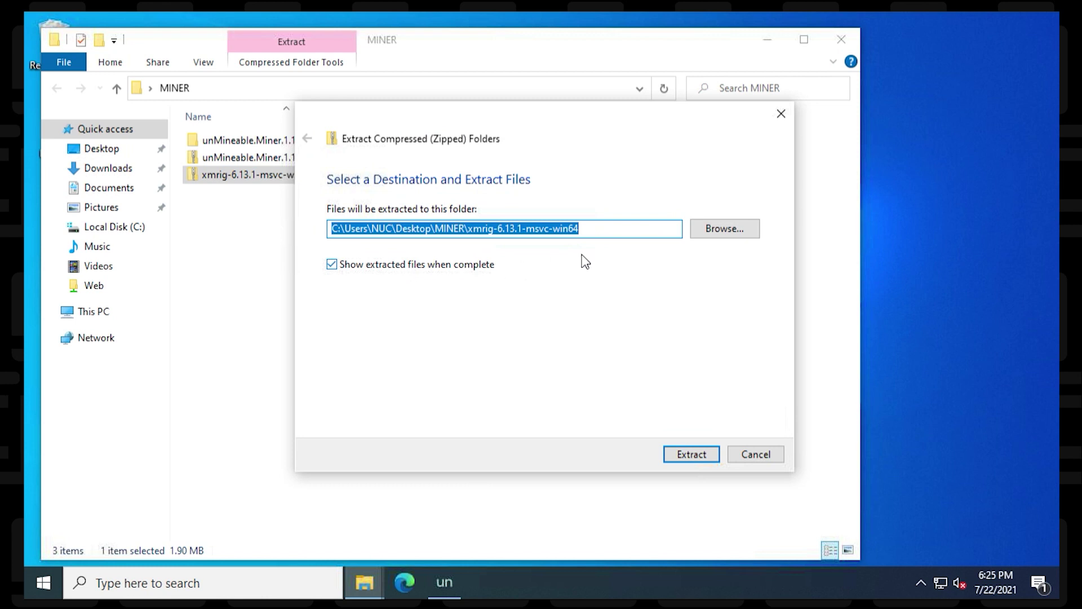
left_click(699, 453)
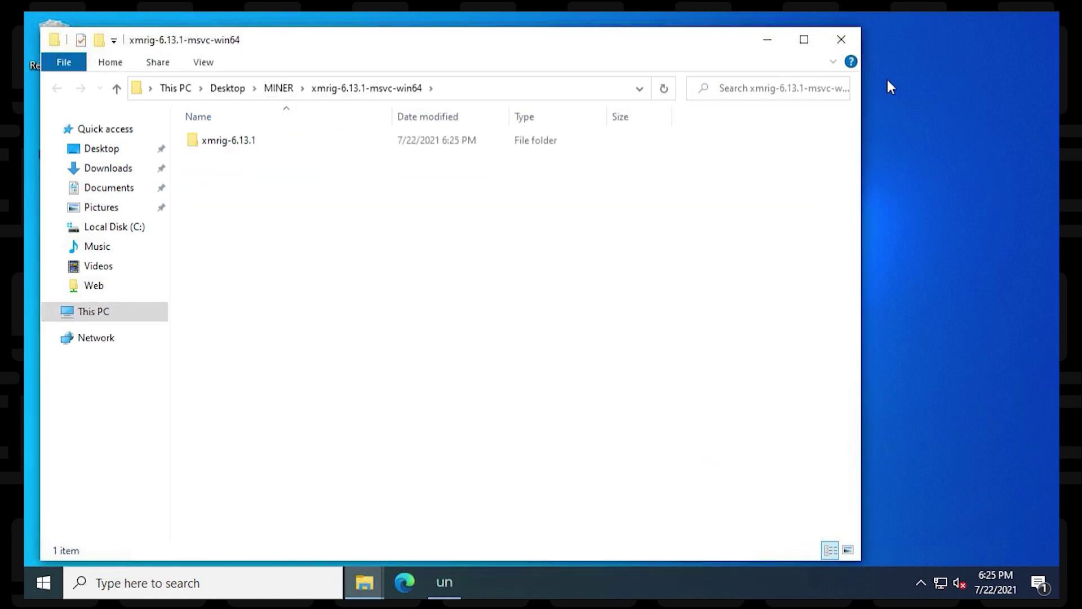
double_click(262, 142)
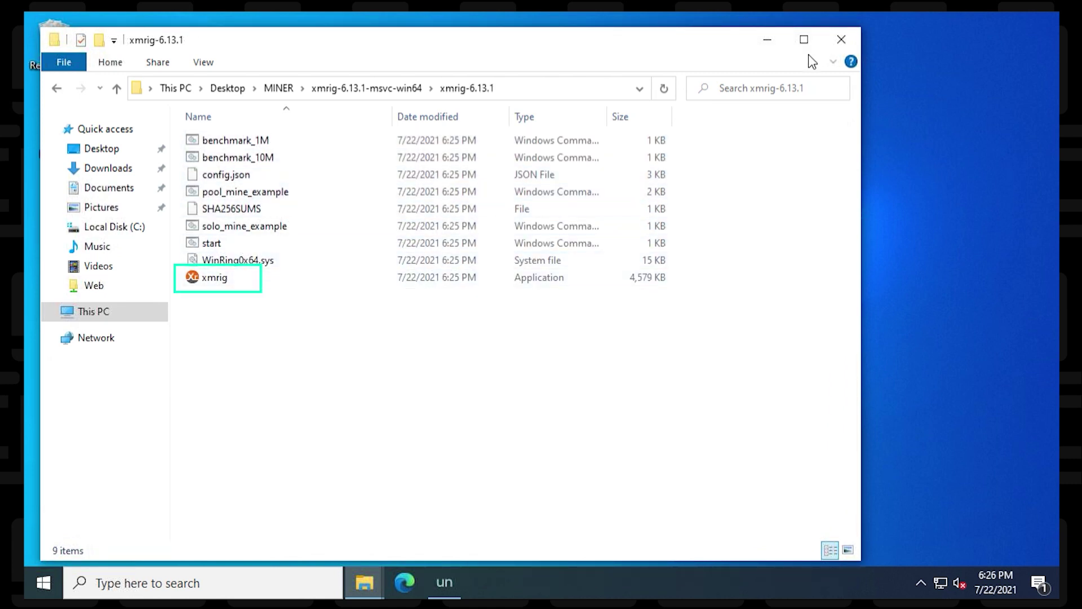
left_click(841, 39)
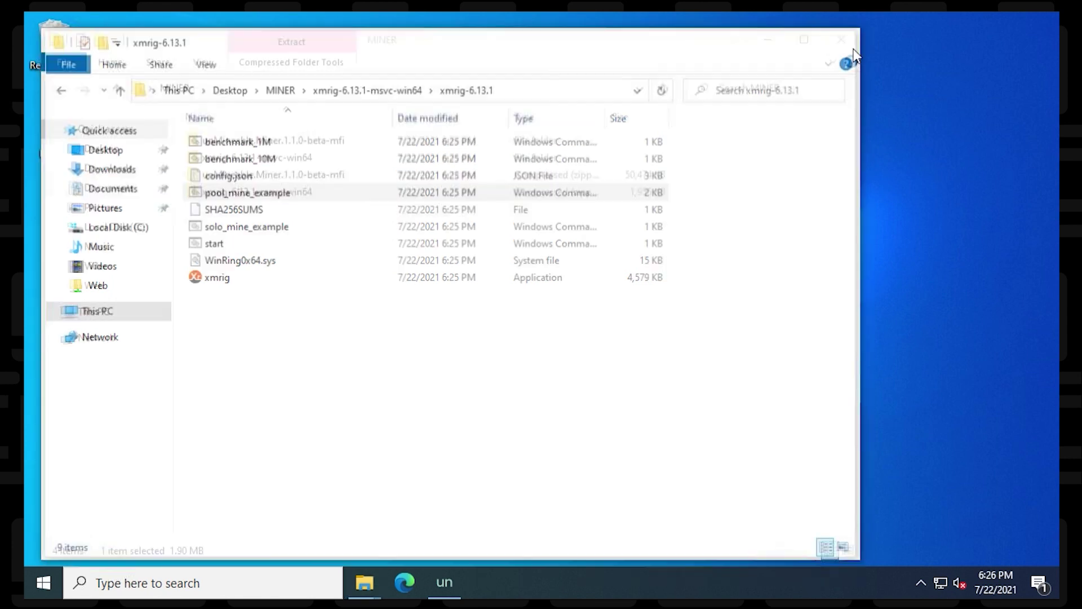
- Set the mining file to MINER\xmrig-6.13.1-msvc-win64\xmrig-6.13.1\xmrig.exe
left_click(853, 48)
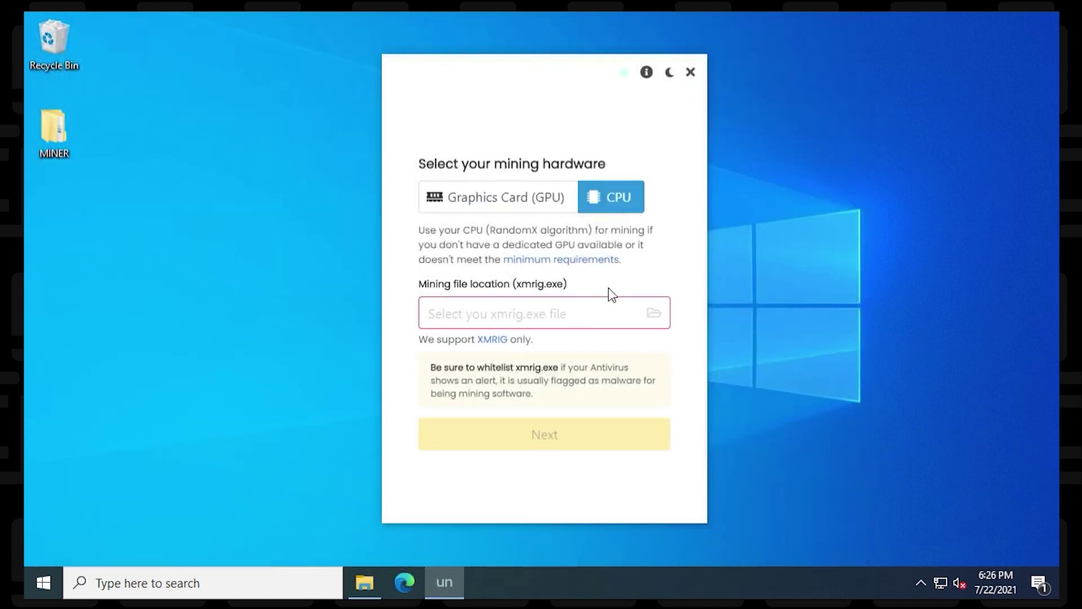
left_click(654, 314)
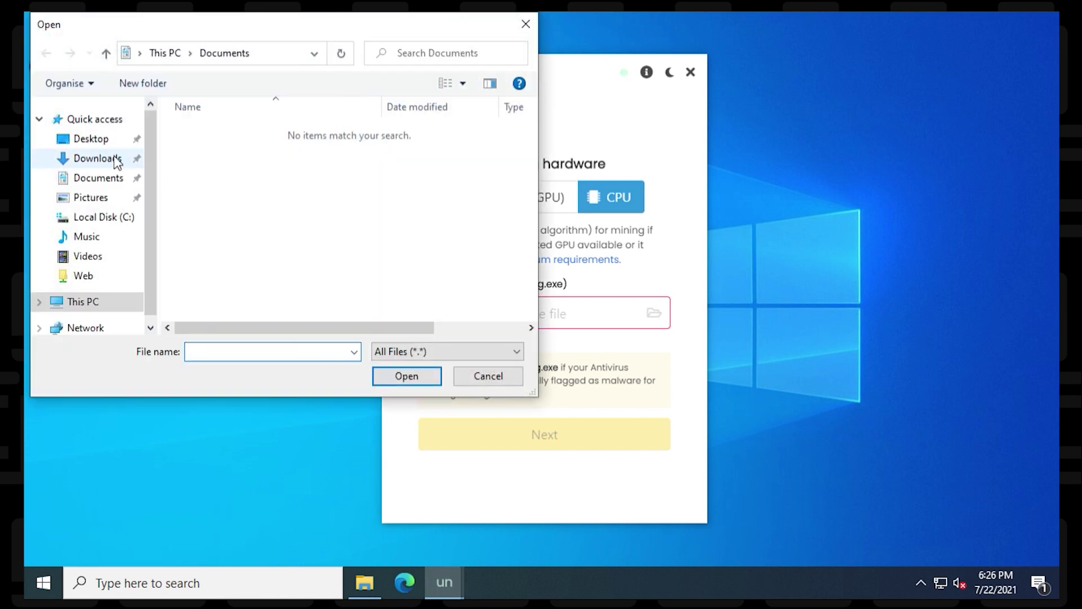
left_click(104, 141)
double_click(197, 133)
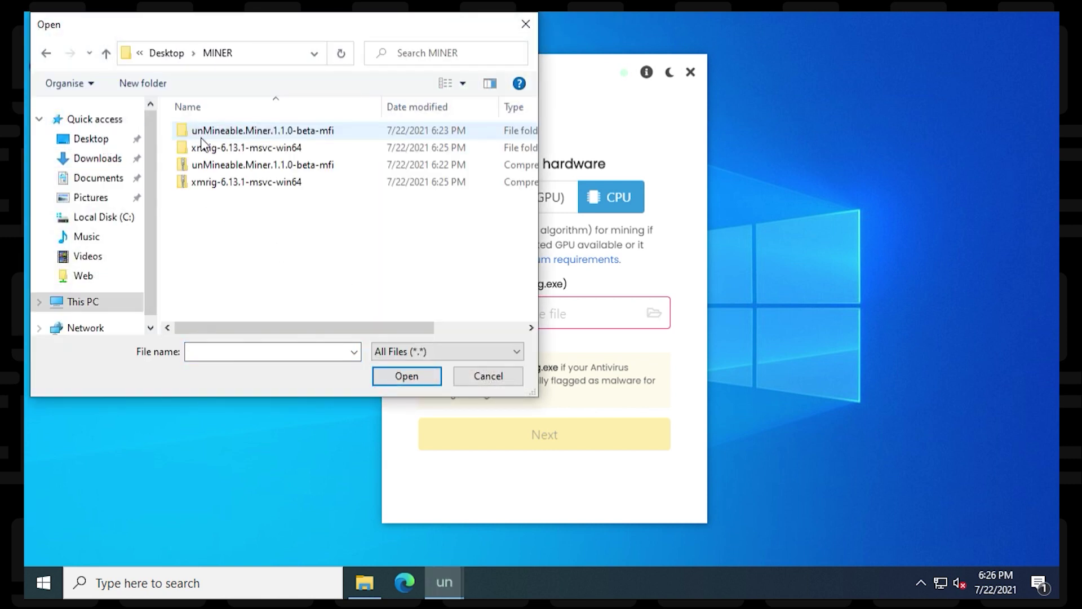
double_click(225, 148)
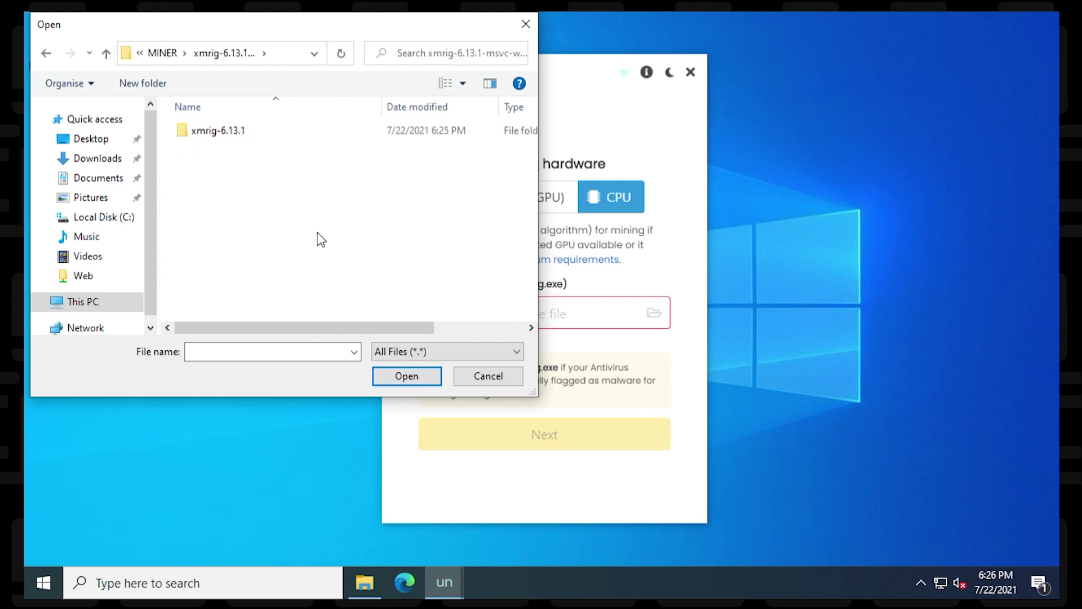
left_click(221, 132)
double_click(221, 133)
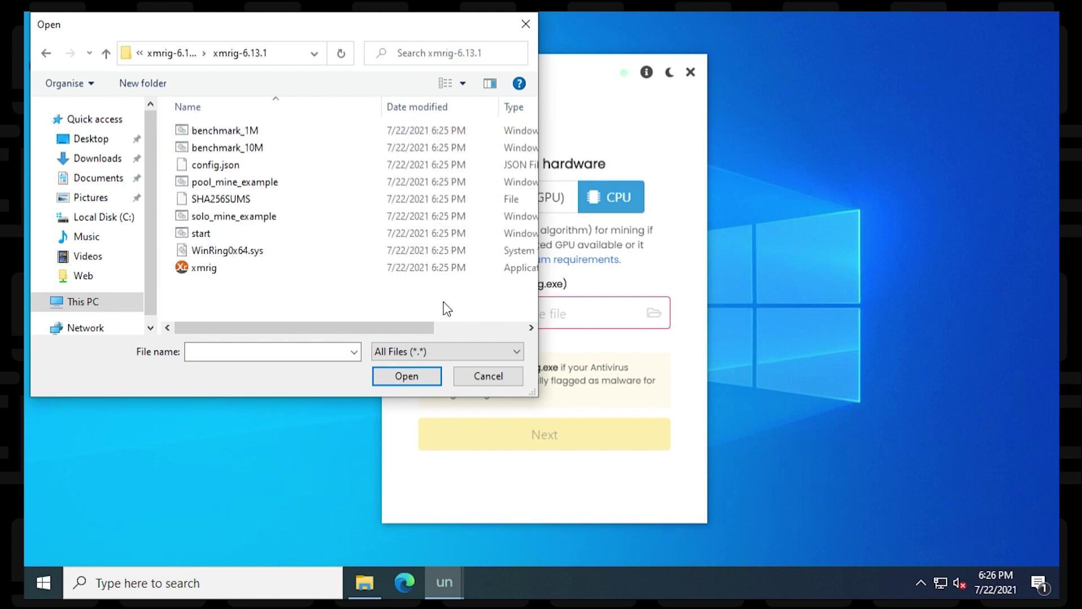
double_click(217, 269)
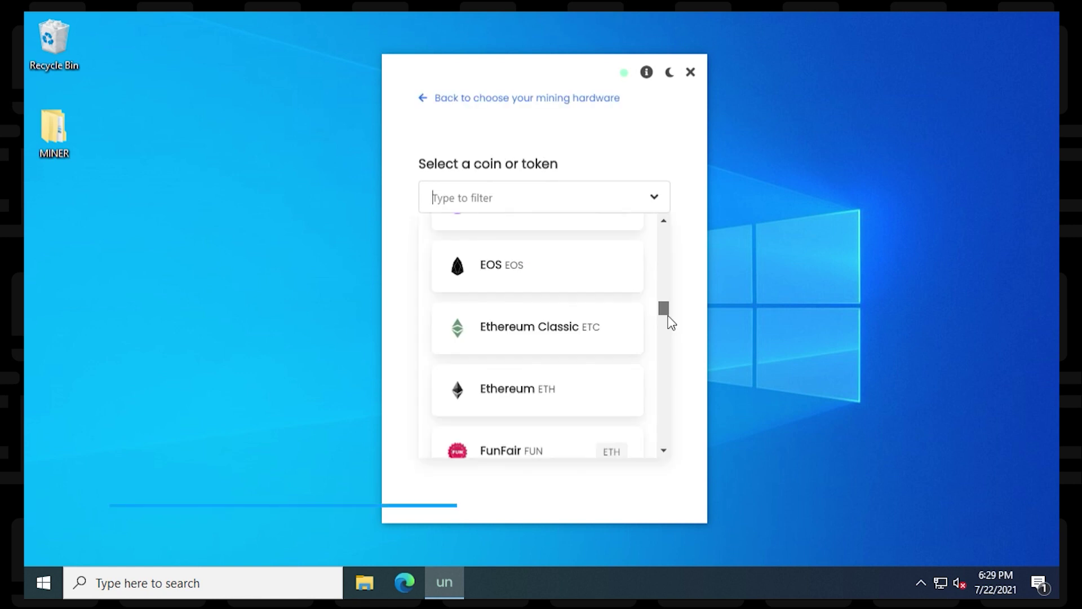
- Choose Ethereum as the coin, enter the ETH wallet address, and start mining
left_click(632, 405)
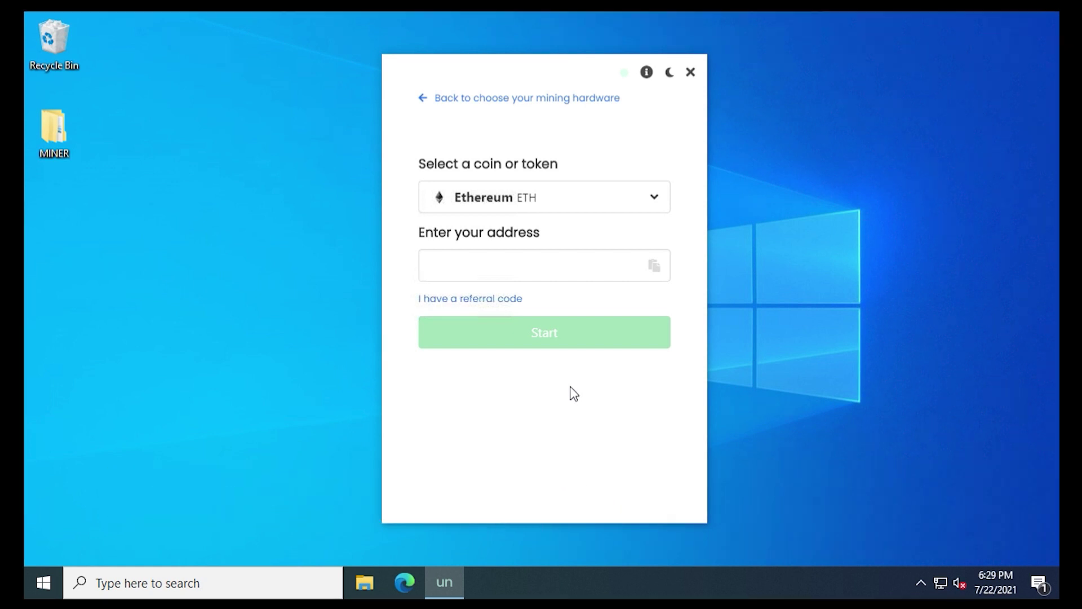
left_click(529, 273)
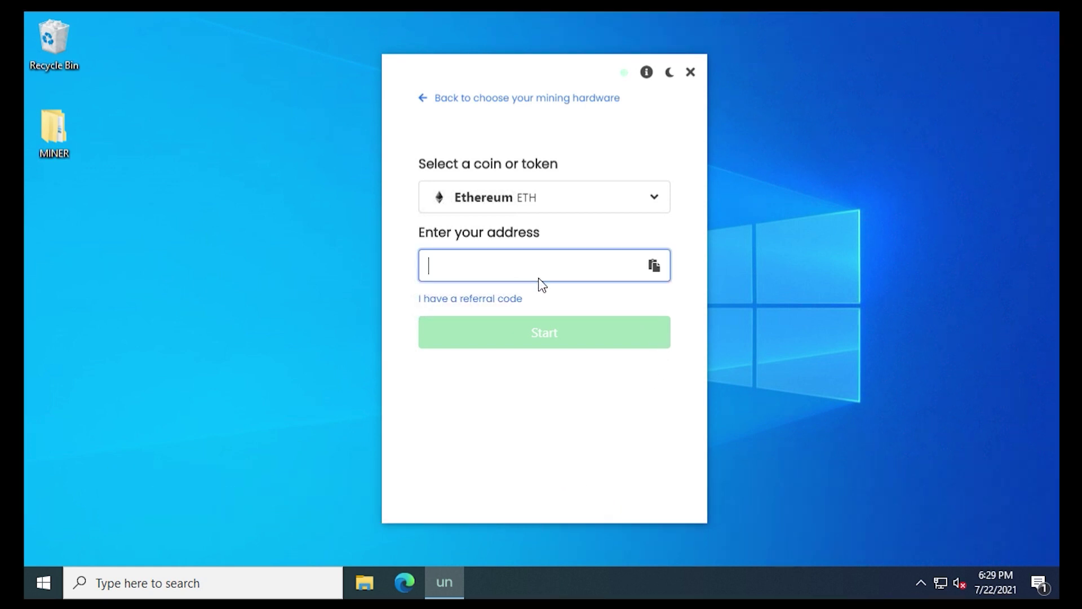
left_click(660, 274)
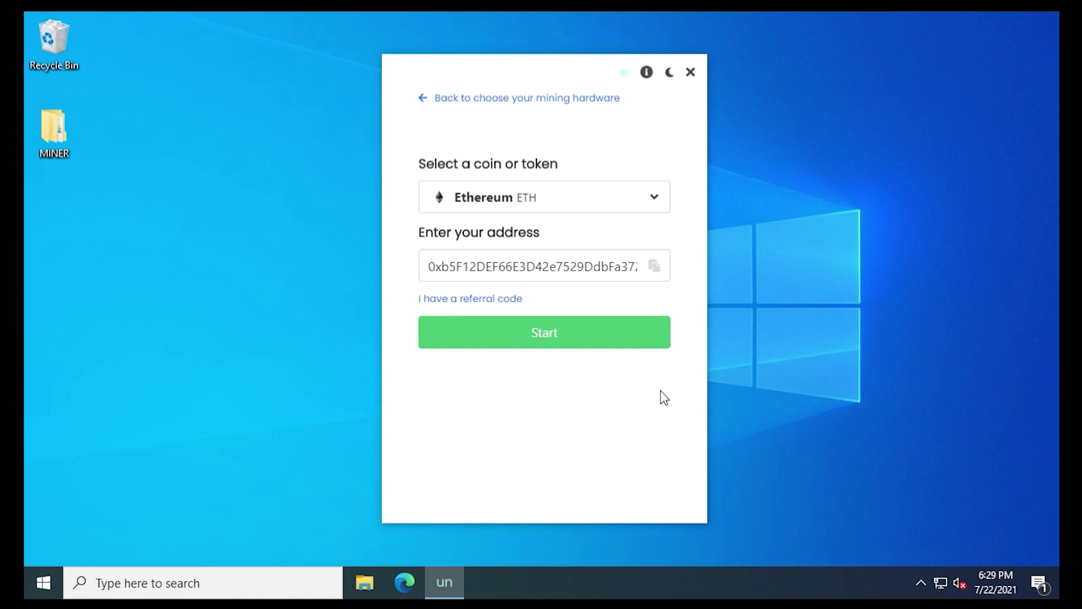
left_click(528, 335)
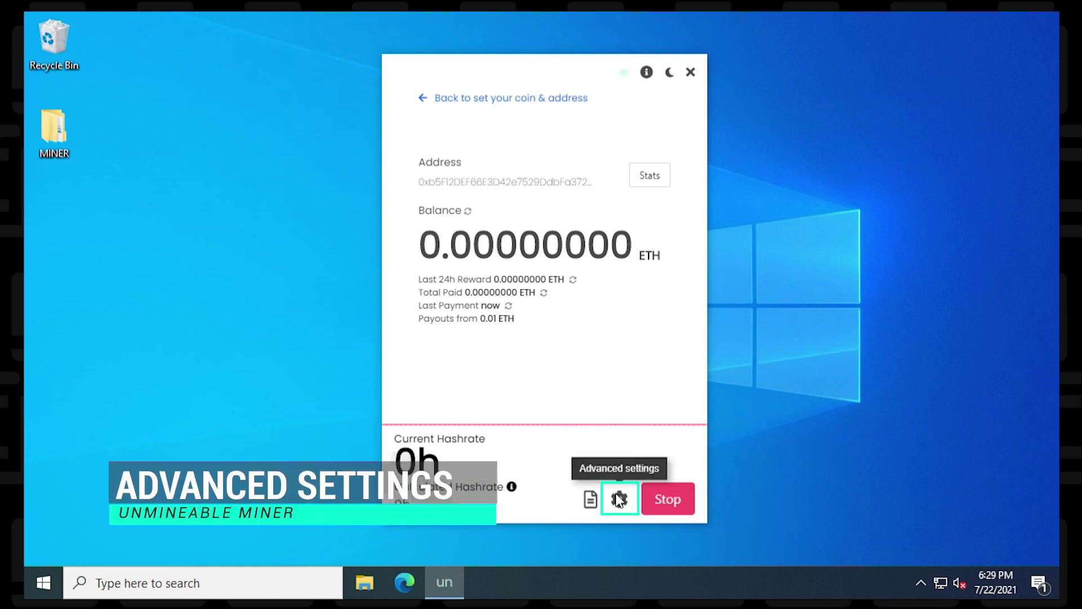
- In advanced miner settings, try High and Custom intensity, then set mining intensity back to Low
left_click(620, 499)
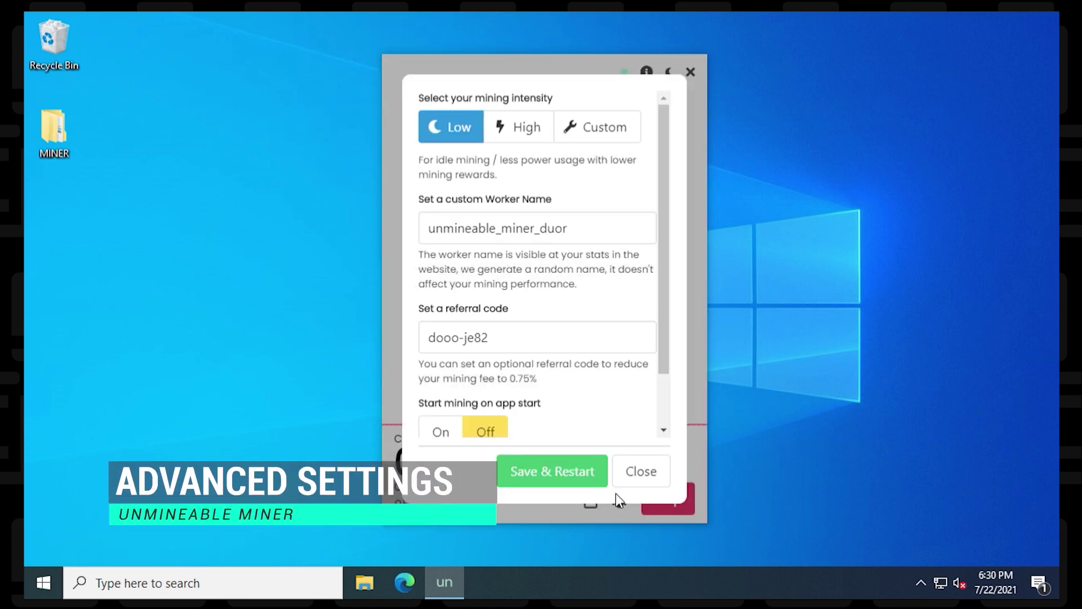
left_click(506, 127)
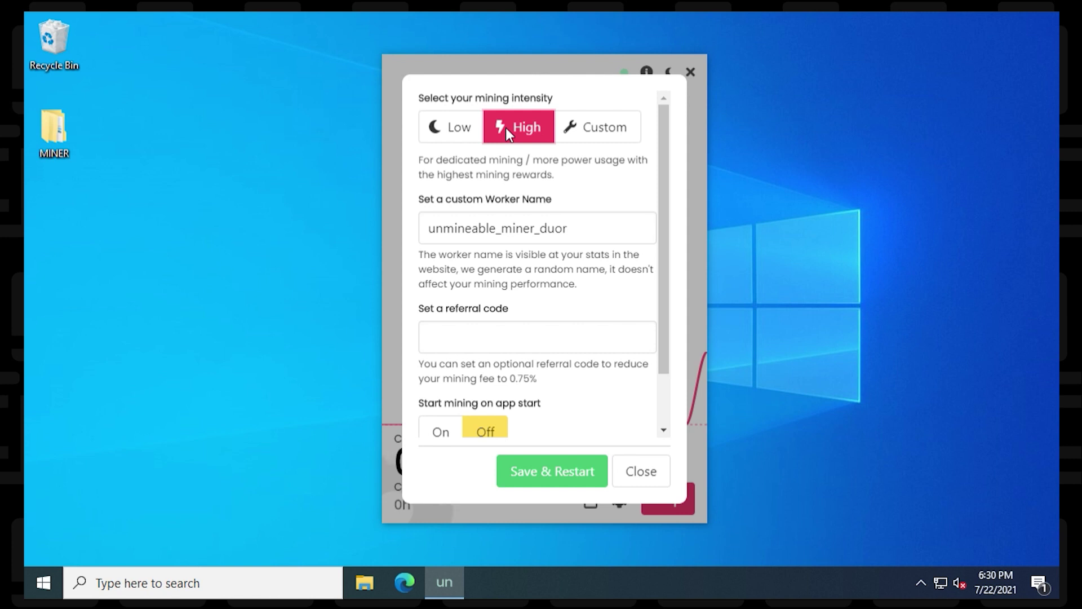
left_click(585, 126)
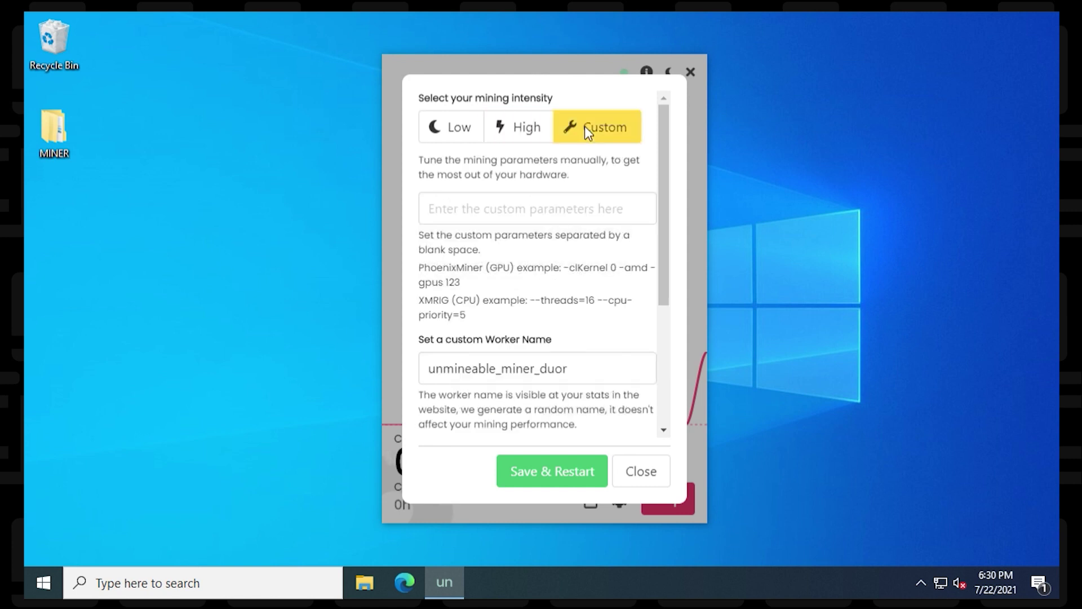
left_click(485, 217)
left_click_drag(657, 306, 673, 359)
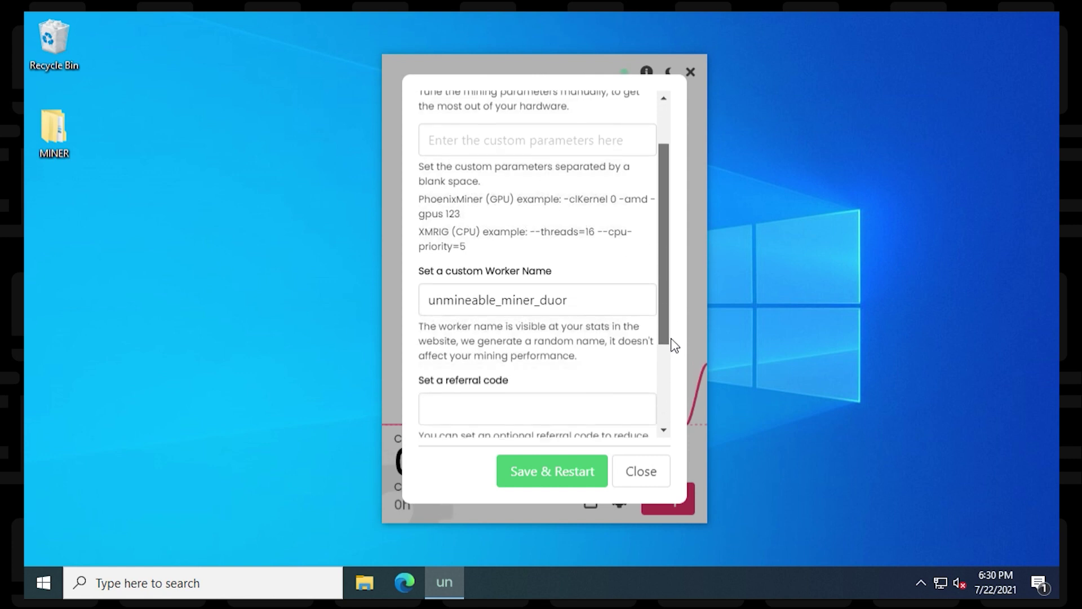
left_click_drag(675, 365, 675, 303)
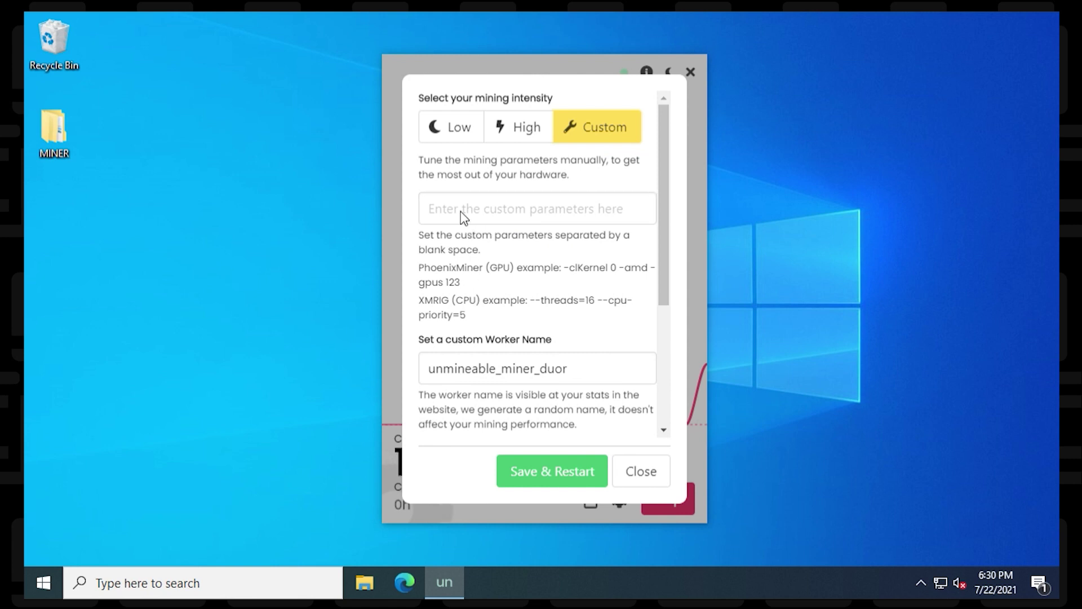
left_click(464, 127)
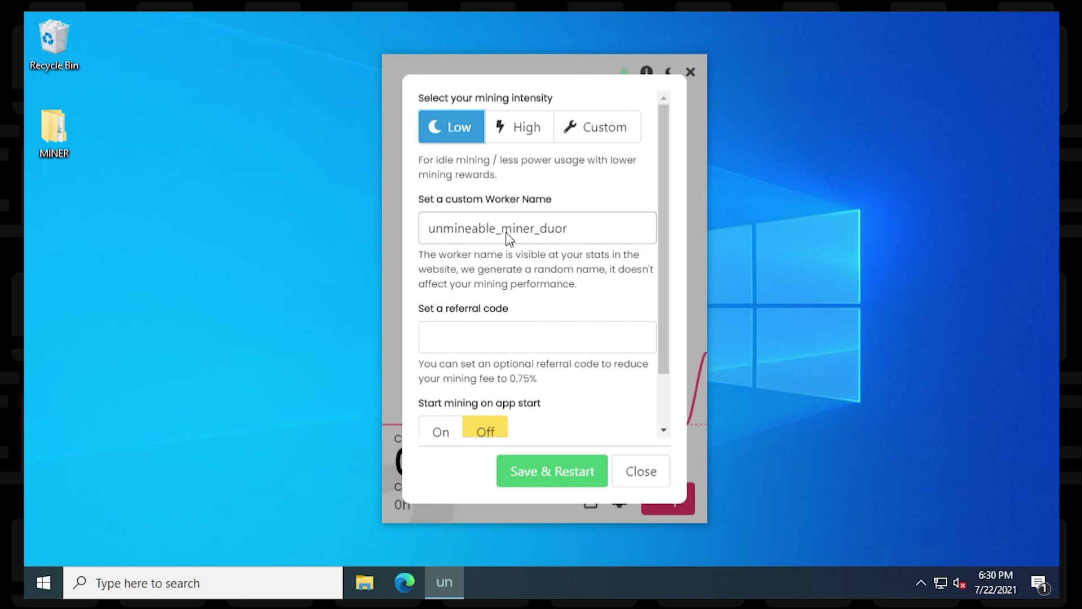
left_click_drag(506, 229, 579, 239)
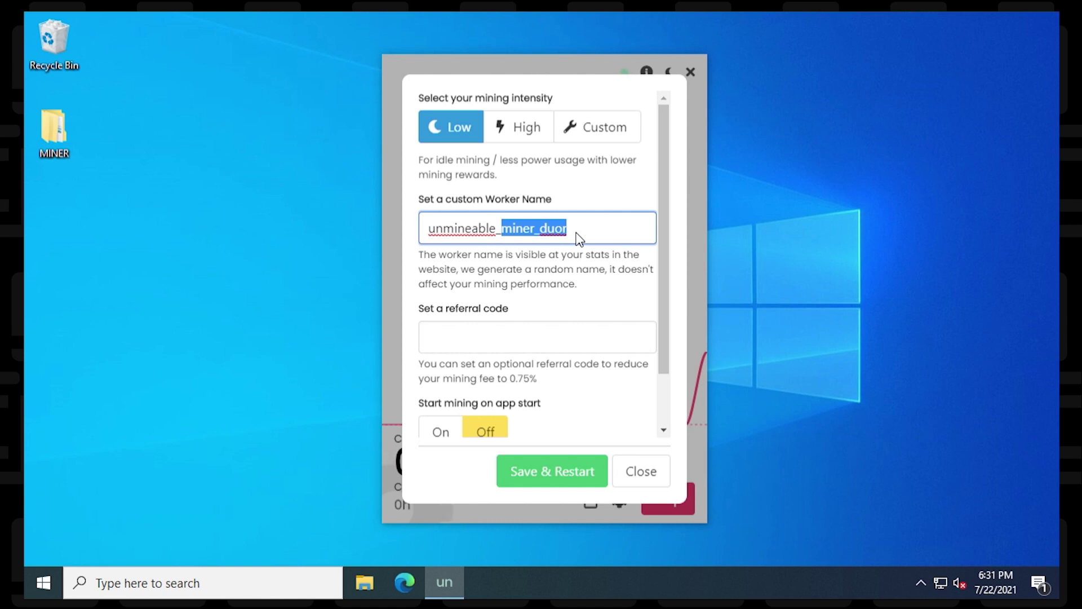
- Change the worker name suffix so the worker is named unmineable_MINER123
type("MINER")
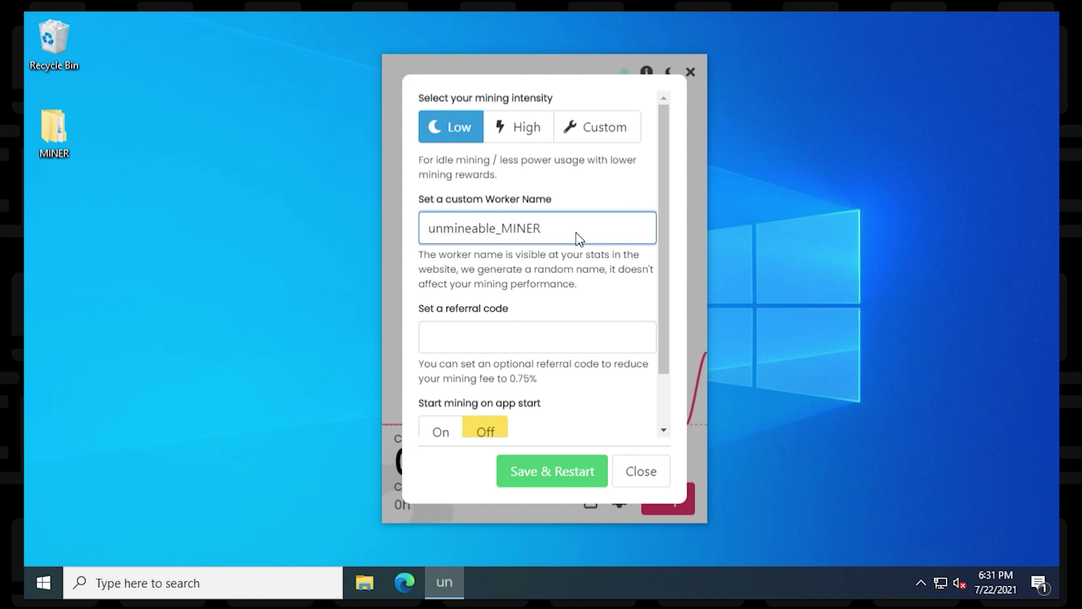
type("!@#")
key("BackSpace")
key("BackSpace")
type("123")
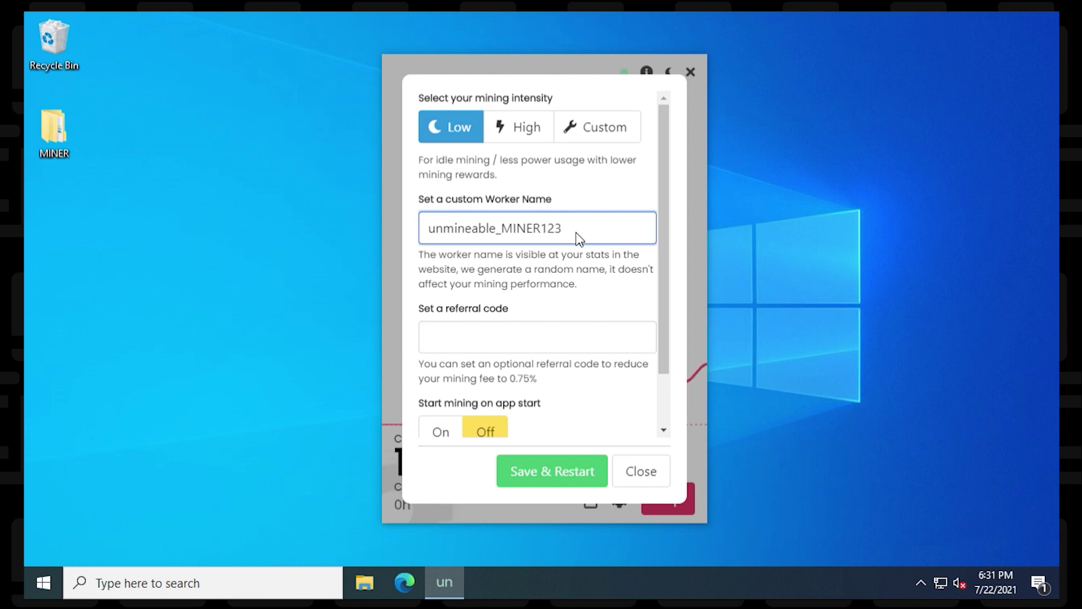
- Turn on 'Start mining on app start' and save with Save & Restart
left_click(503, 334)
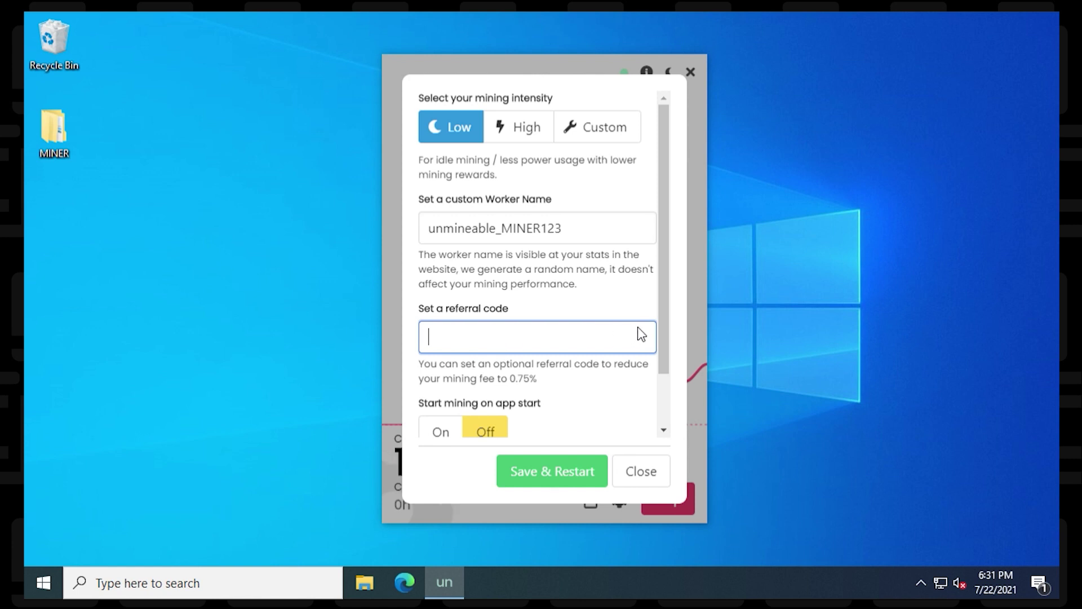
scroll(668, 327, "down", 1)
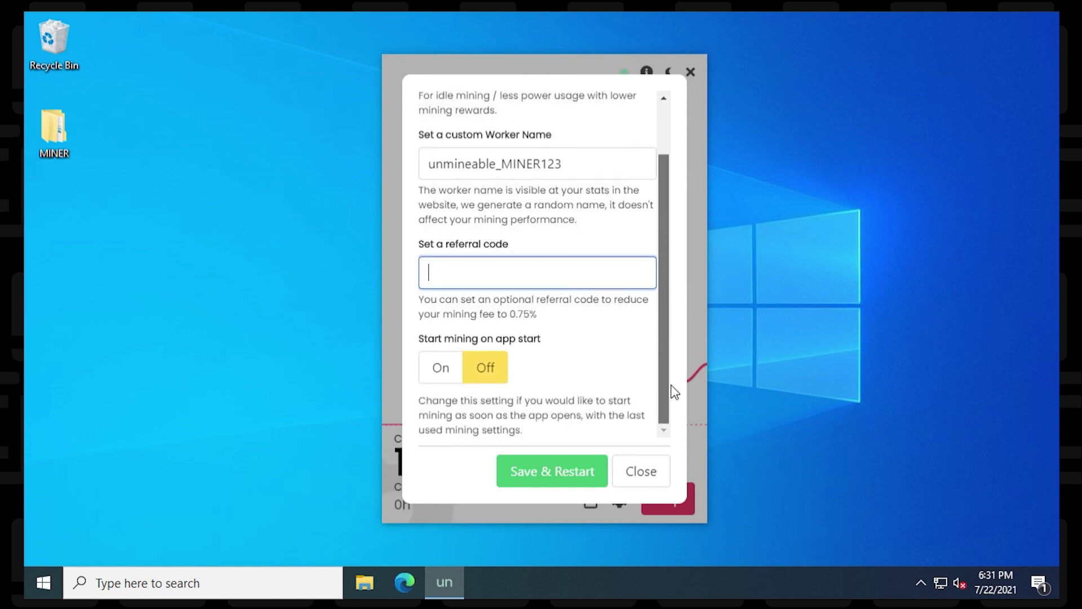
left_click(445, 367)
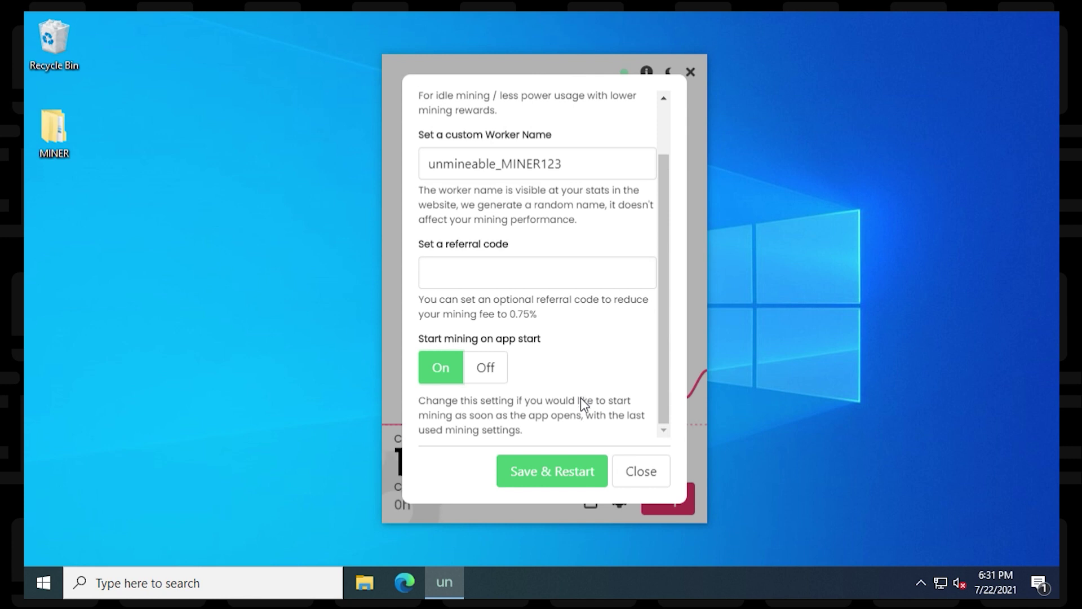
left_click(535, 472)
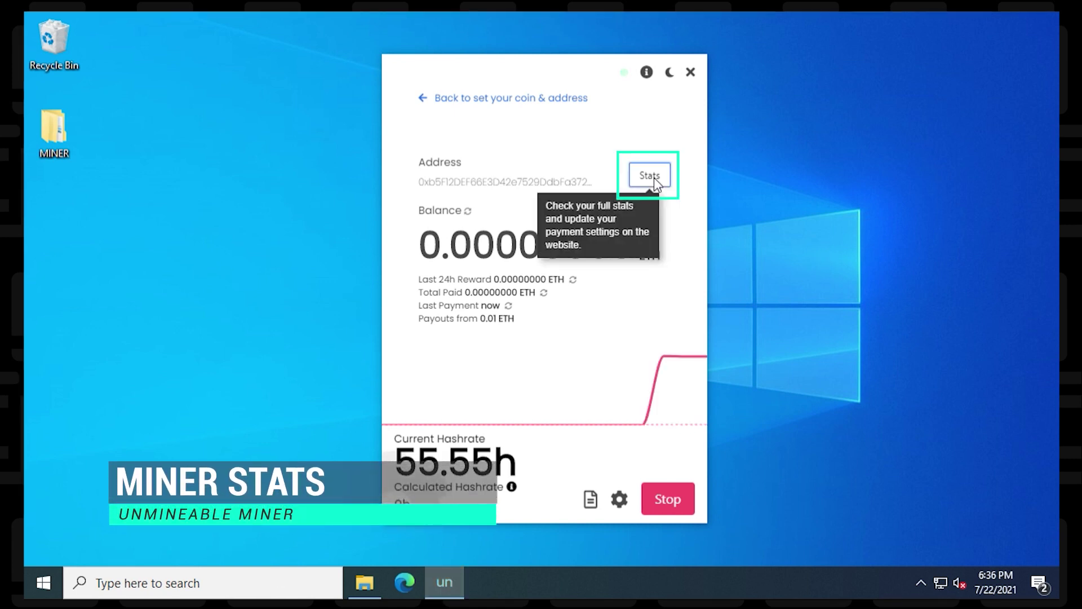
- Once the hashrate reaches about 55–57 h, open the wallet's full stats on unMineable's website
left_click(654, 178)
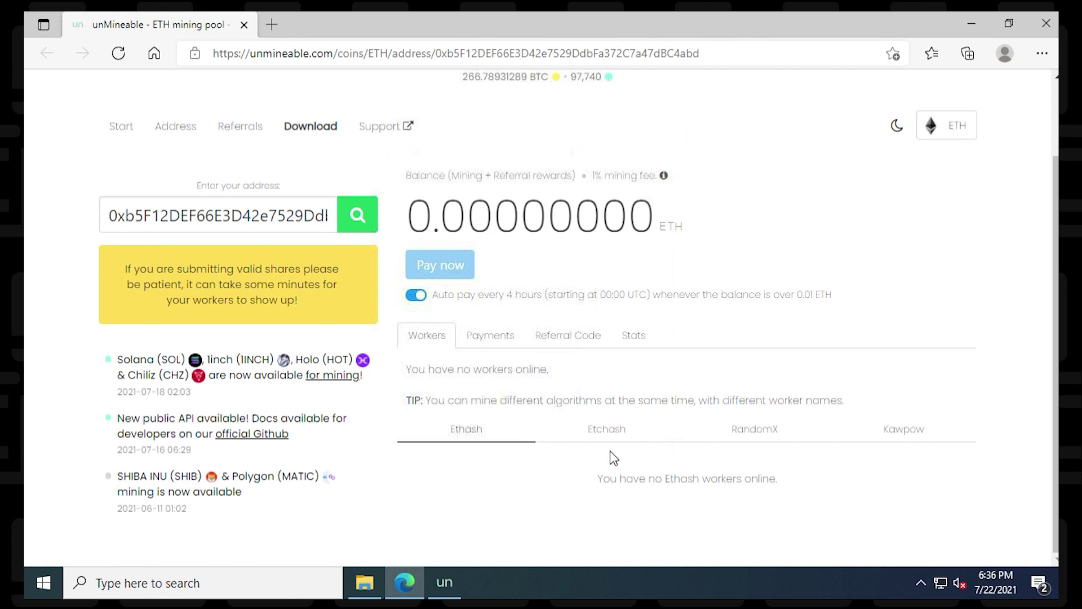
- Check the Etchash, RandomX, Kawpow and Ethash worker lists for the address
left_click(605, 437)
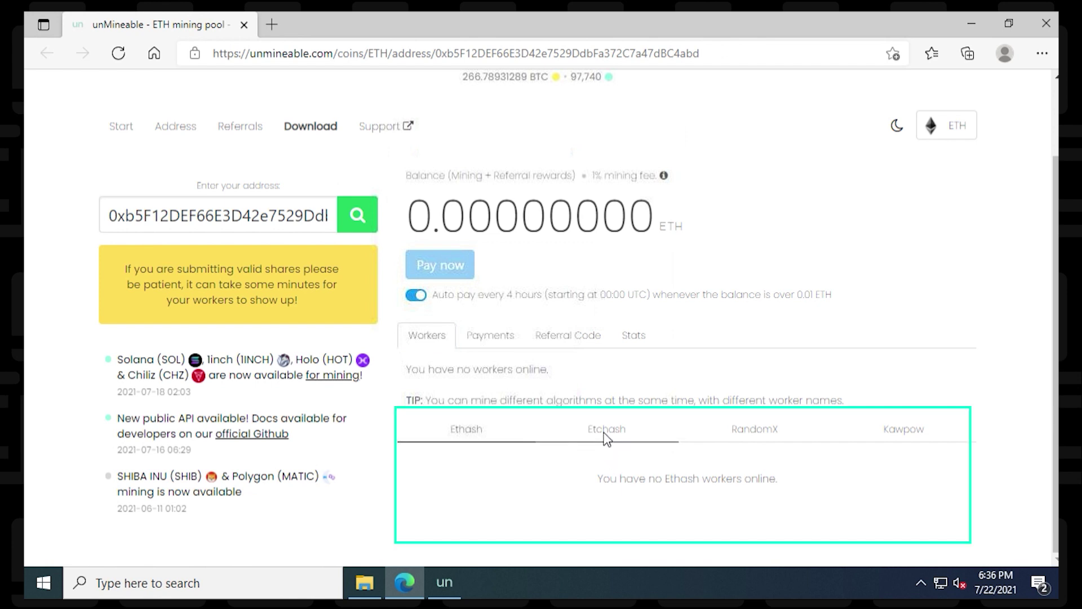
left_click(755, 434)
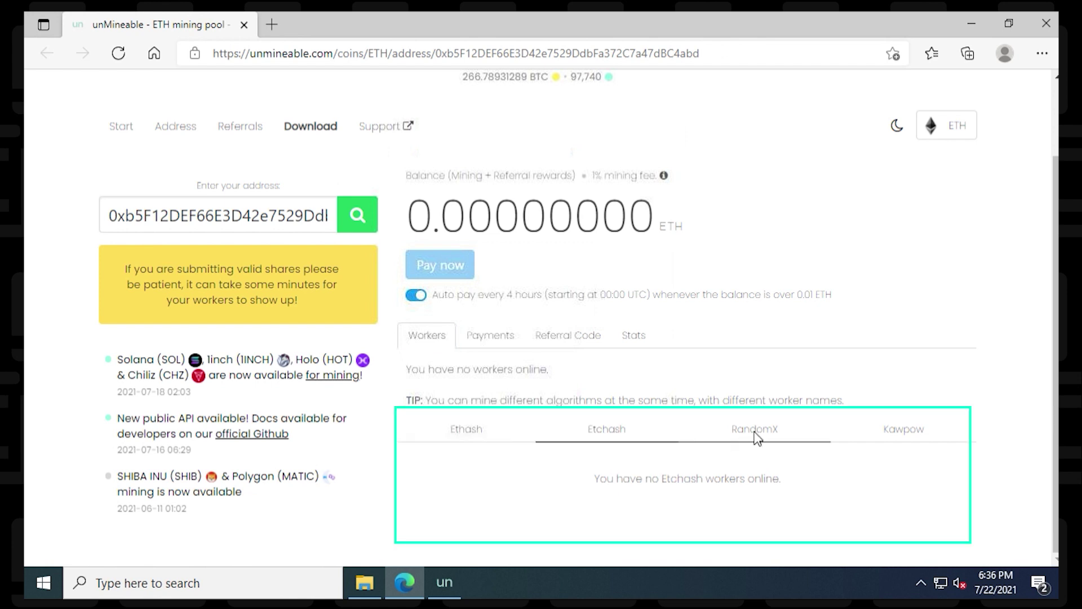
left_click(883, 434)
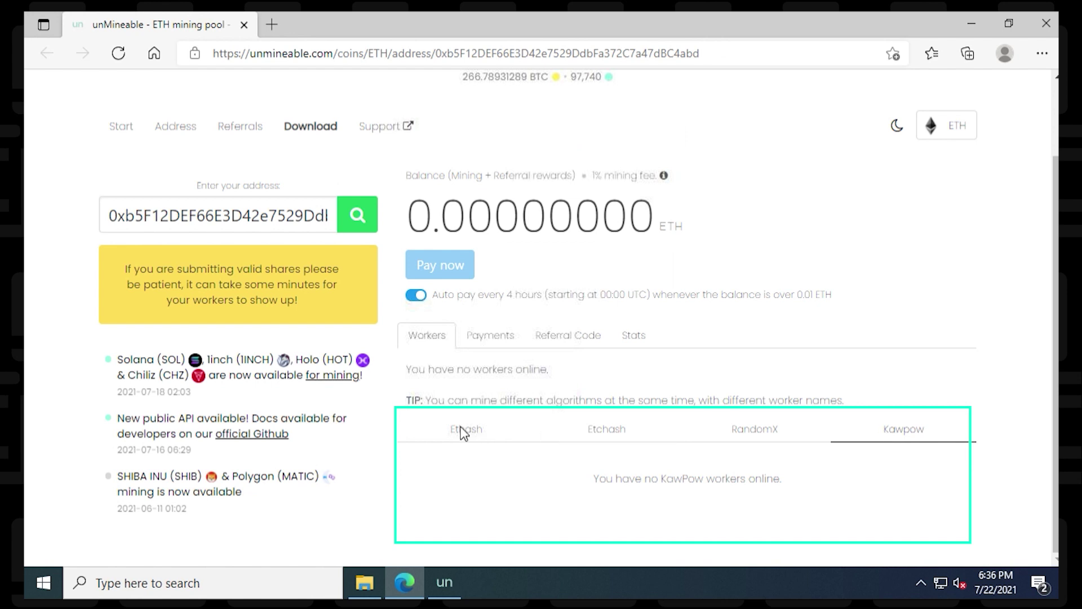
left_click(488, 432)
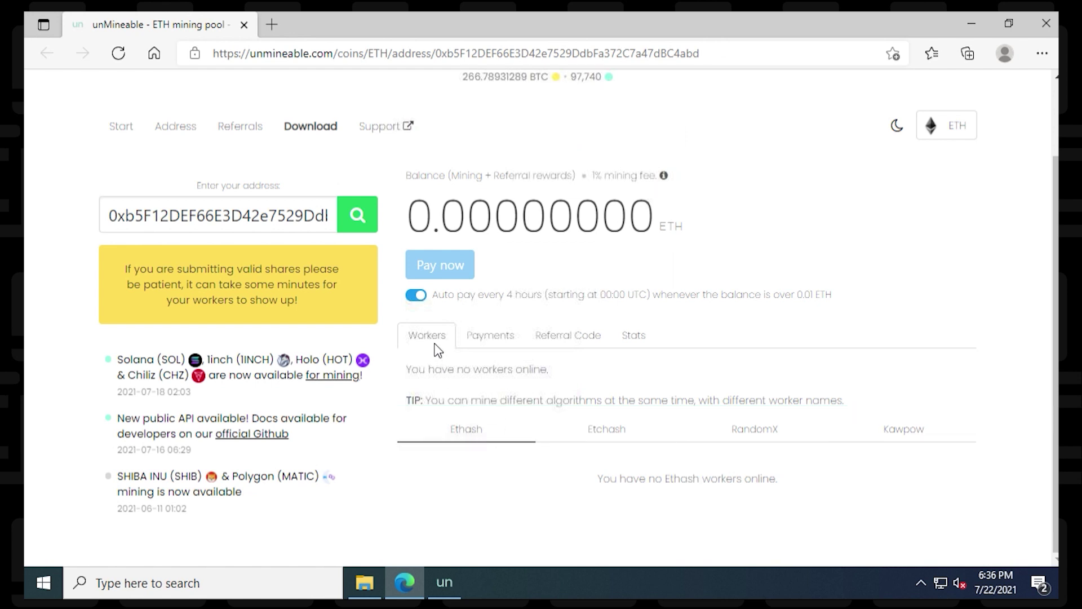
- Switch off Auto pay under Payments, then view the account's referral code
left_click(488, 339)
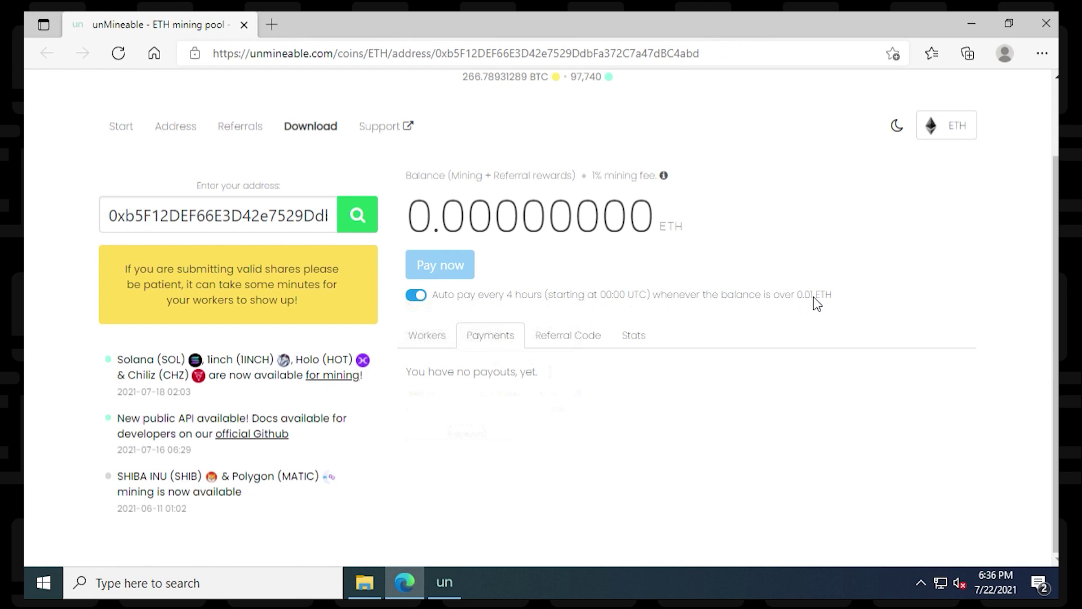
left_click(416, 296)
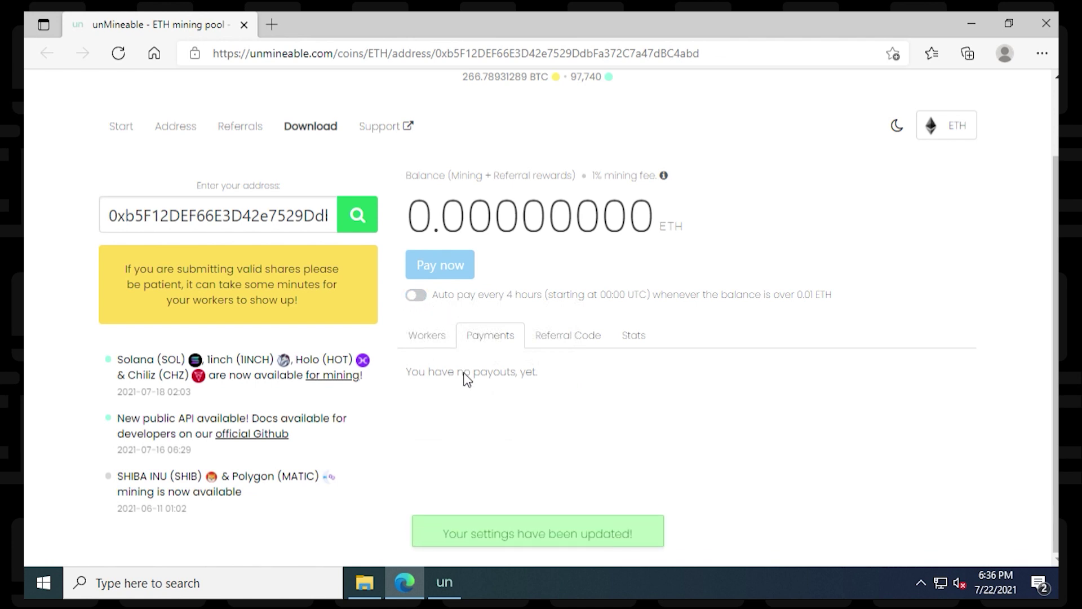
left_click(568, 336)
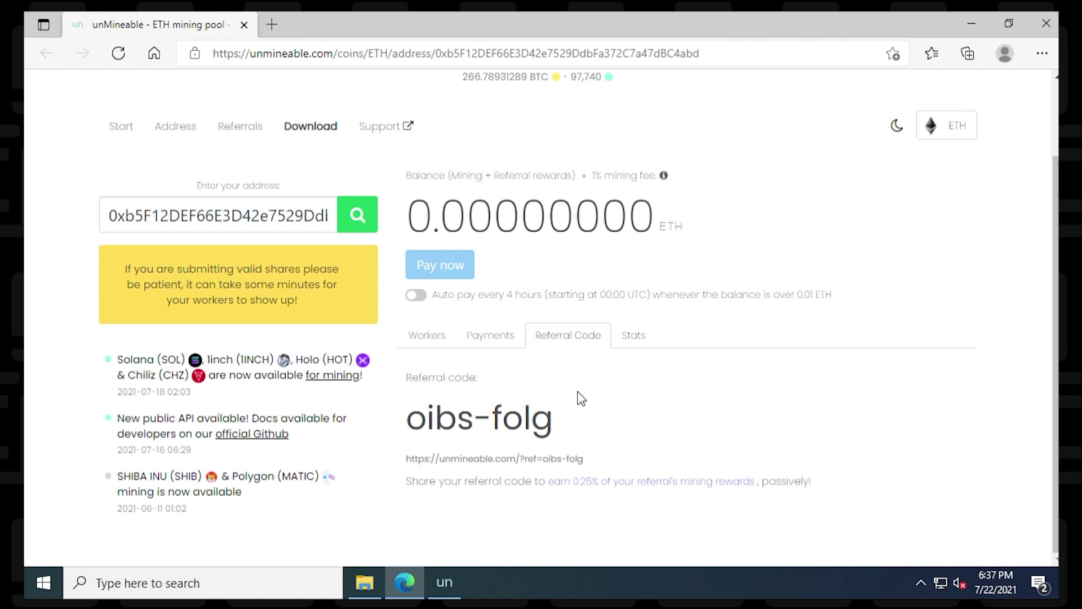
- Review the full balance stats (0.01 ETH threshold, 1% fee), then minimize the browser
left_click(640, 337)
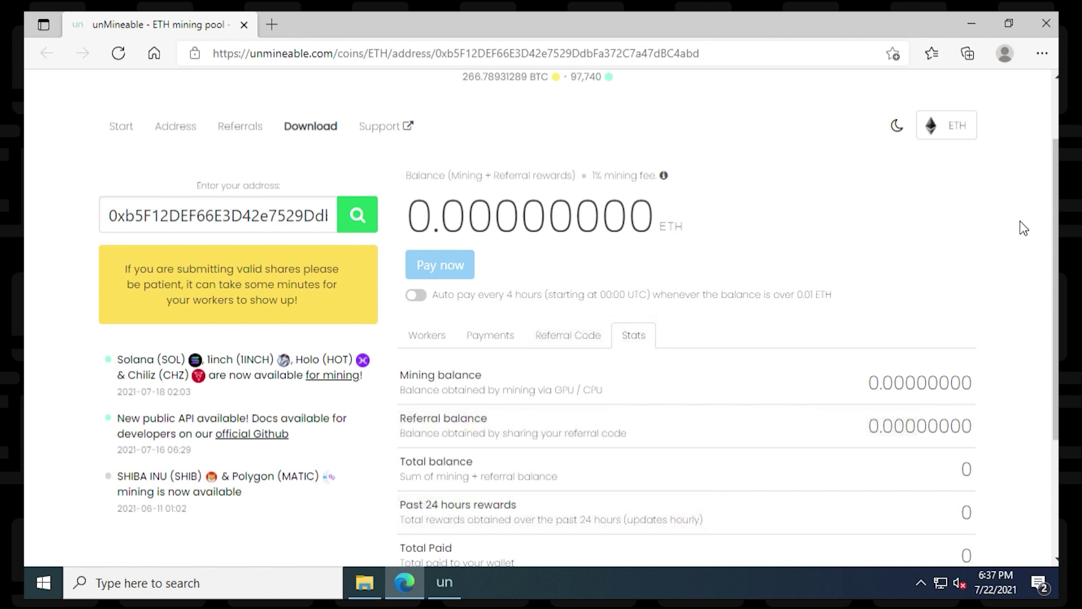
scroll(580, 320, "down", 1)
scroll(579, 320, "down", 1)
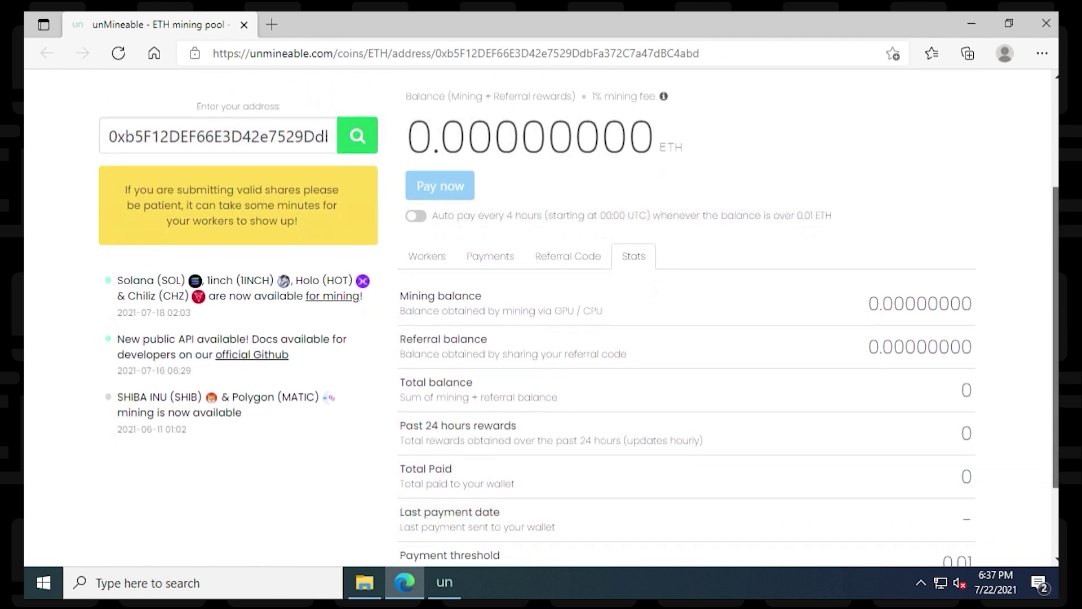
scroll(579, 320, "down", 1)
scroll(579, 320, "down", 1)
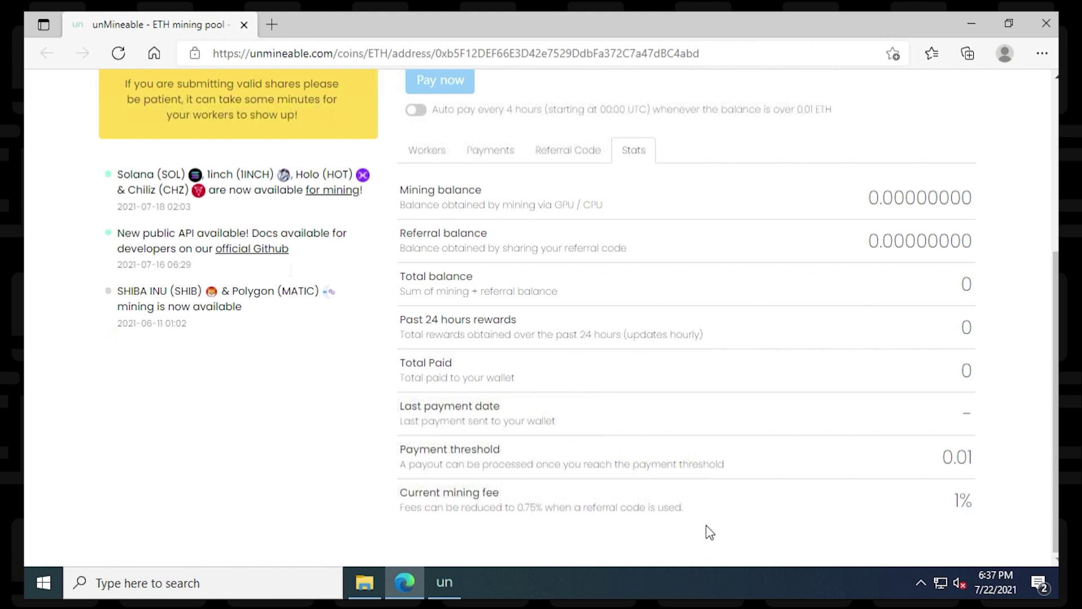
left_click(972, 24)
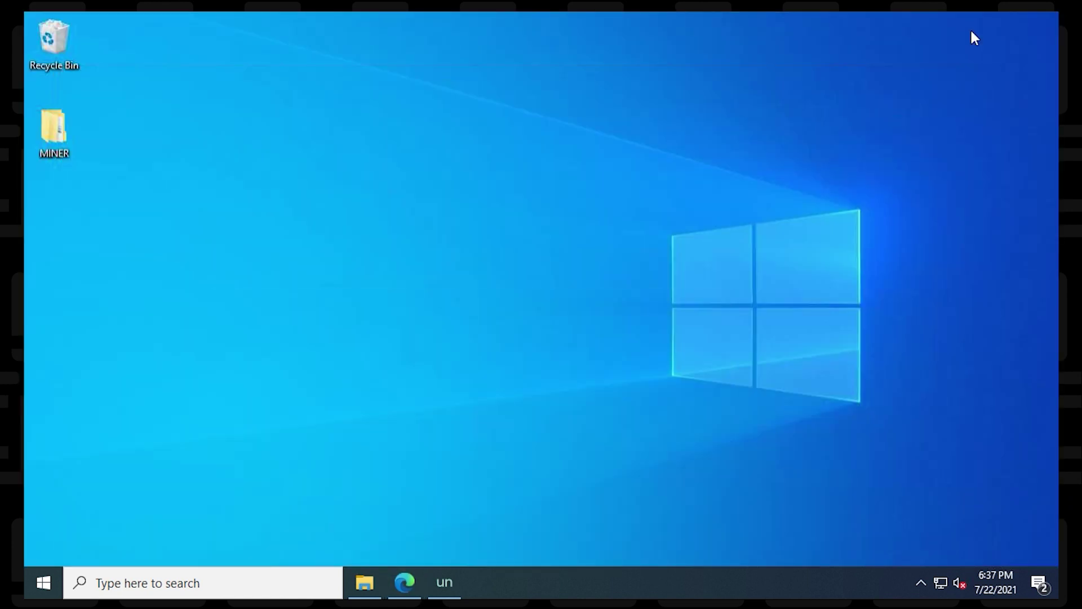
- Restore the unMineable Miner window from the taskbar, showing about 69.91 h hashrate
left_click(445, 580)
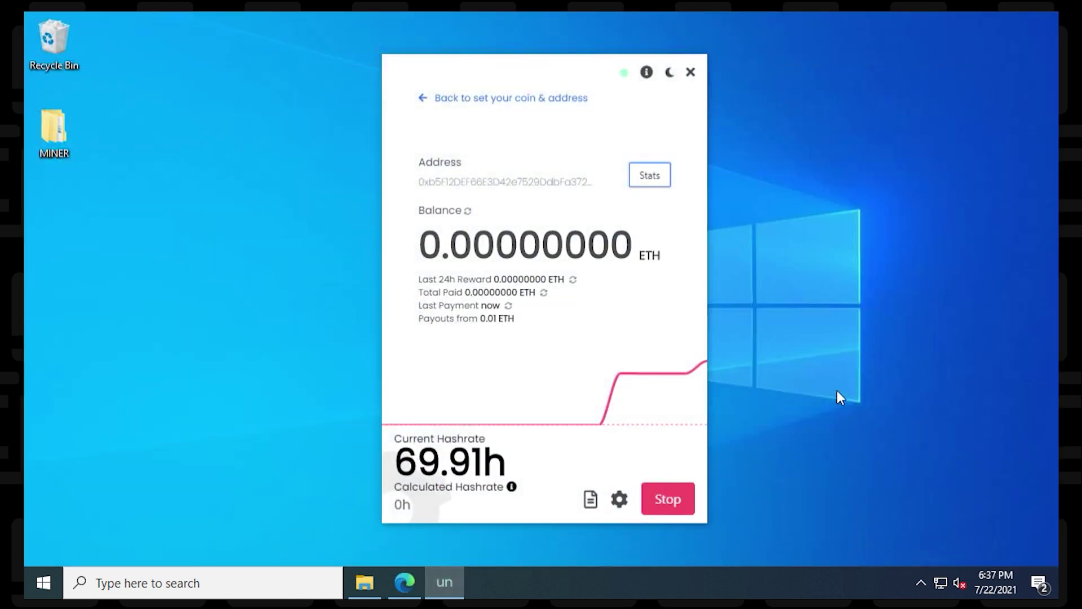